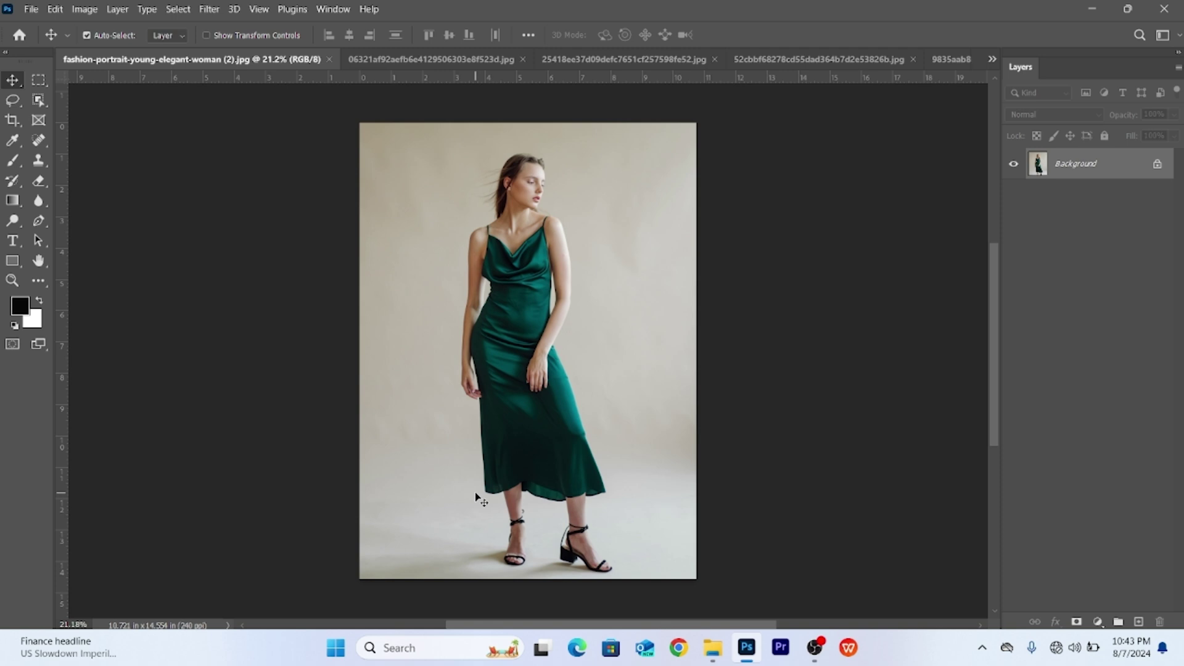
scroll(596, 360, "down", 1)
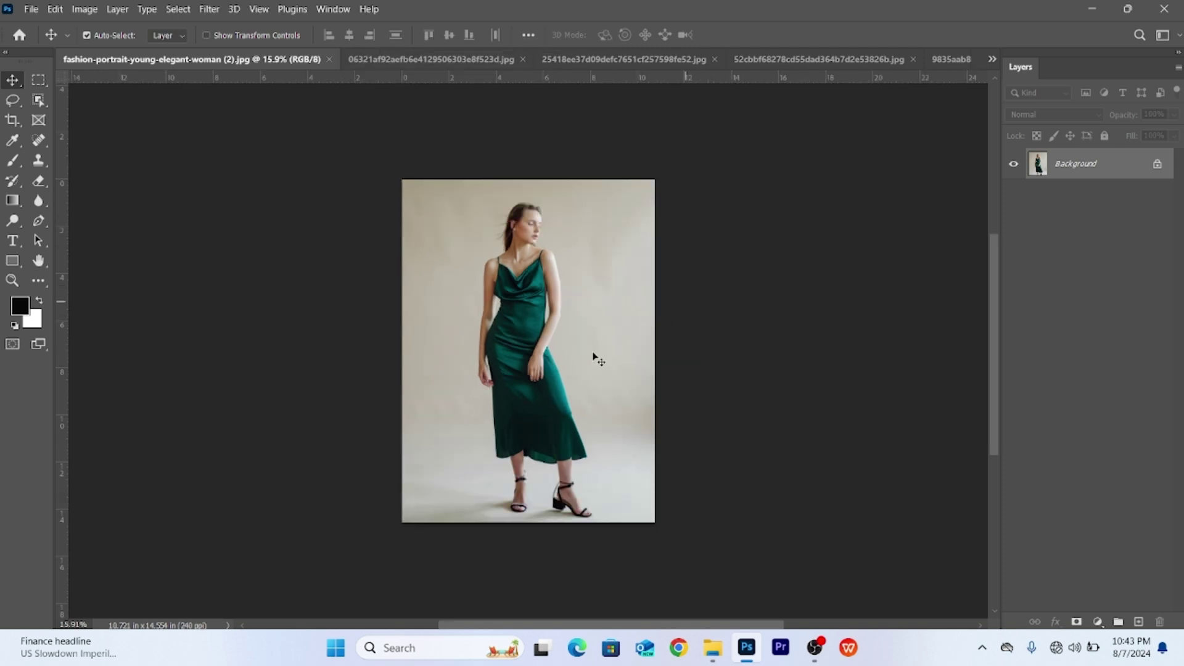
scroll(553, 378, "up", 1)
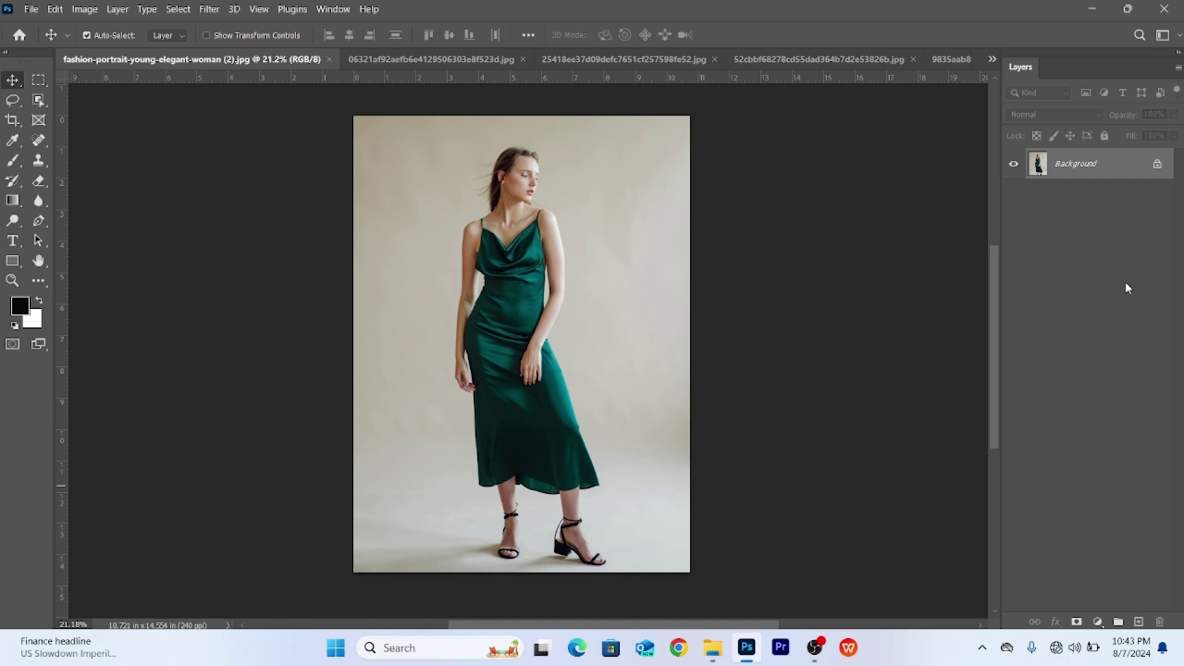
- Preview the floral print, then duplicate the portrait's Background onto a new Layer 1
left_click(389, 59)
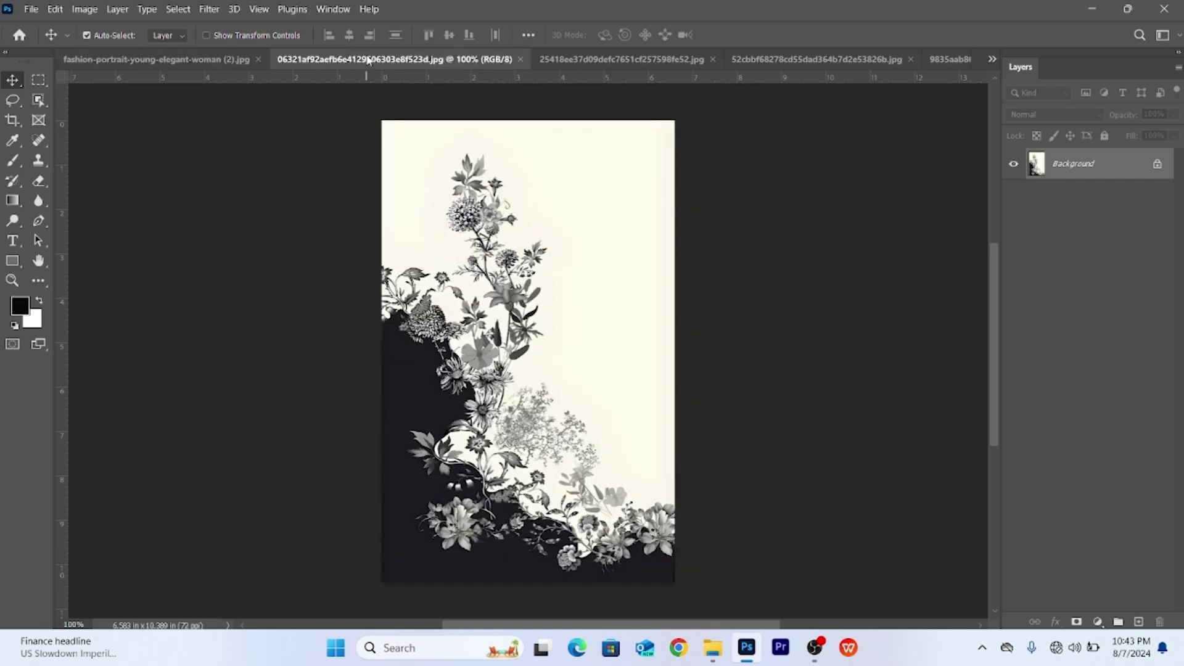
scroll(552, 317, "up", 4)
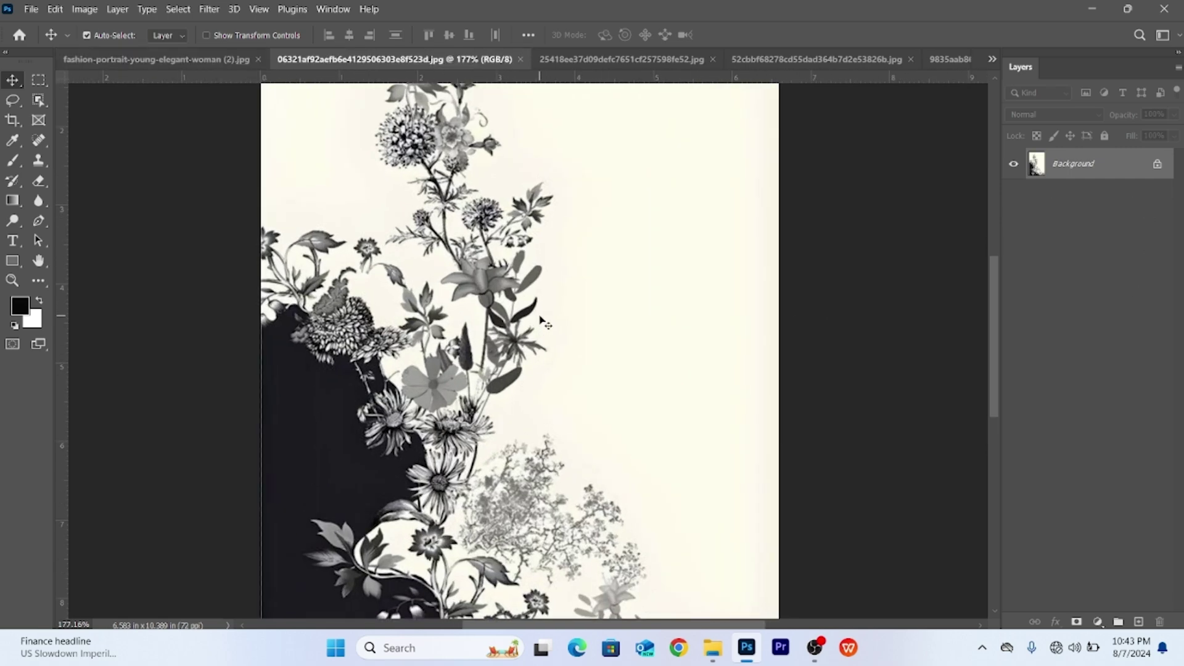
scroll(551, 317, "down", 4)
key("ctrl+shift+Tab")
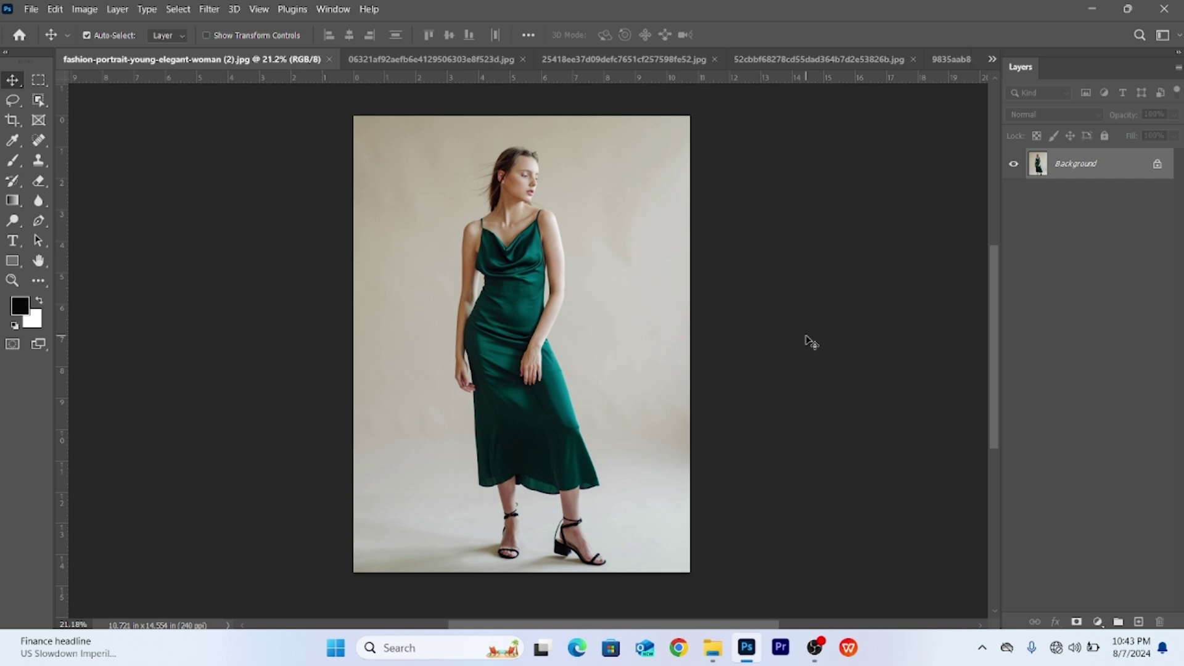
key("ctrl+j")
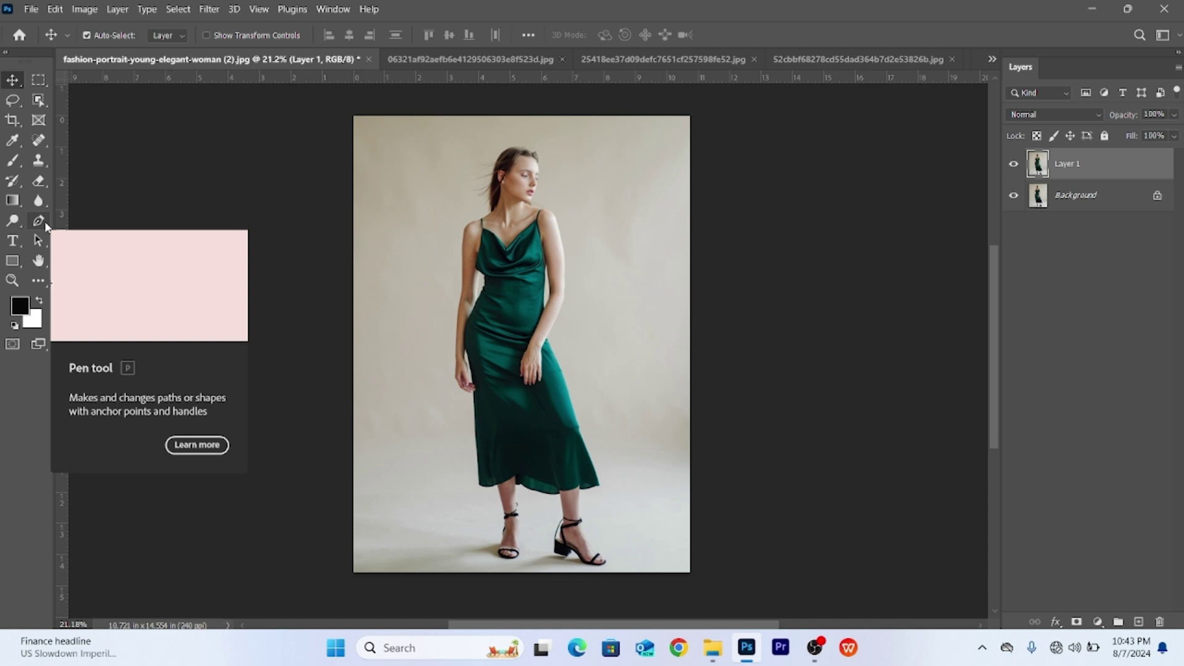
- Auto-select the green dress by drawing an Object Selection box around it
left_click(38, 100)
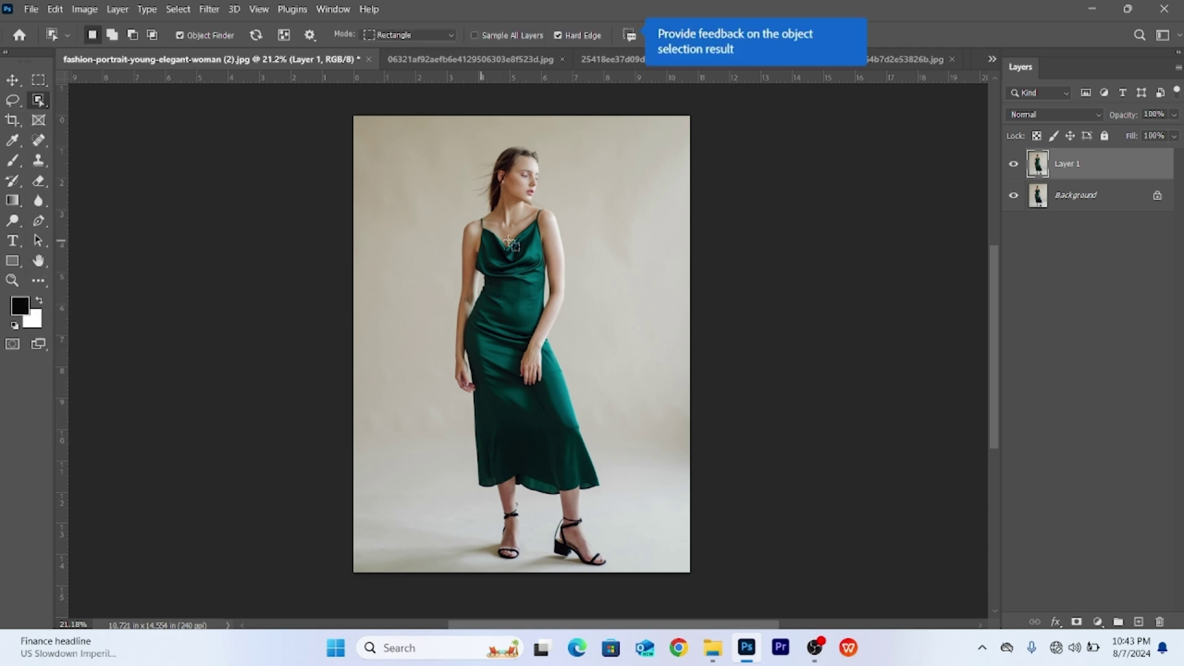
left_click_drag(522, 411, 576, 474)
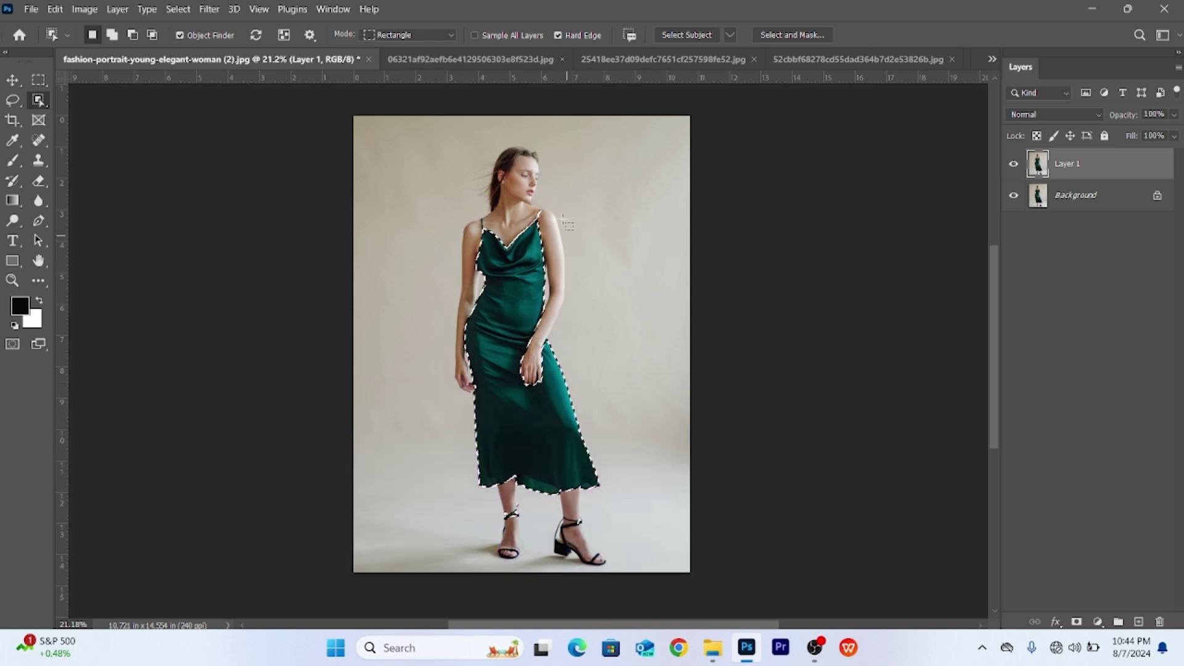
scroll(555, 211, "up", 3)
scroll(556, 211, "up", 3)
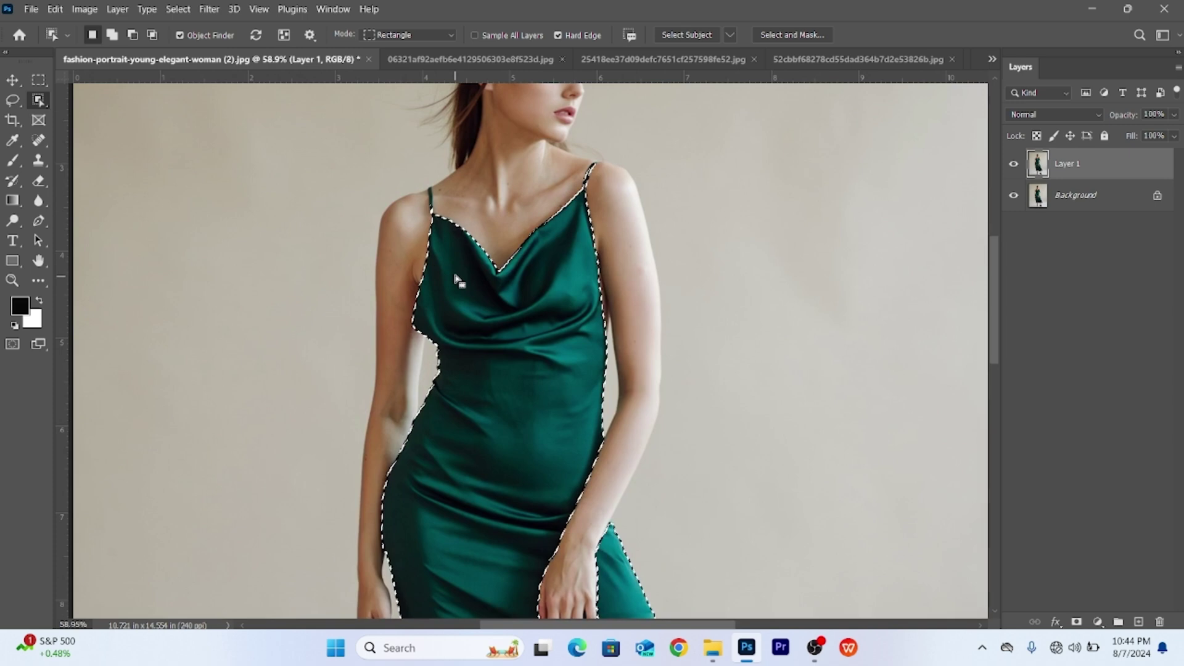
scroll(518, 232, "up", 2)
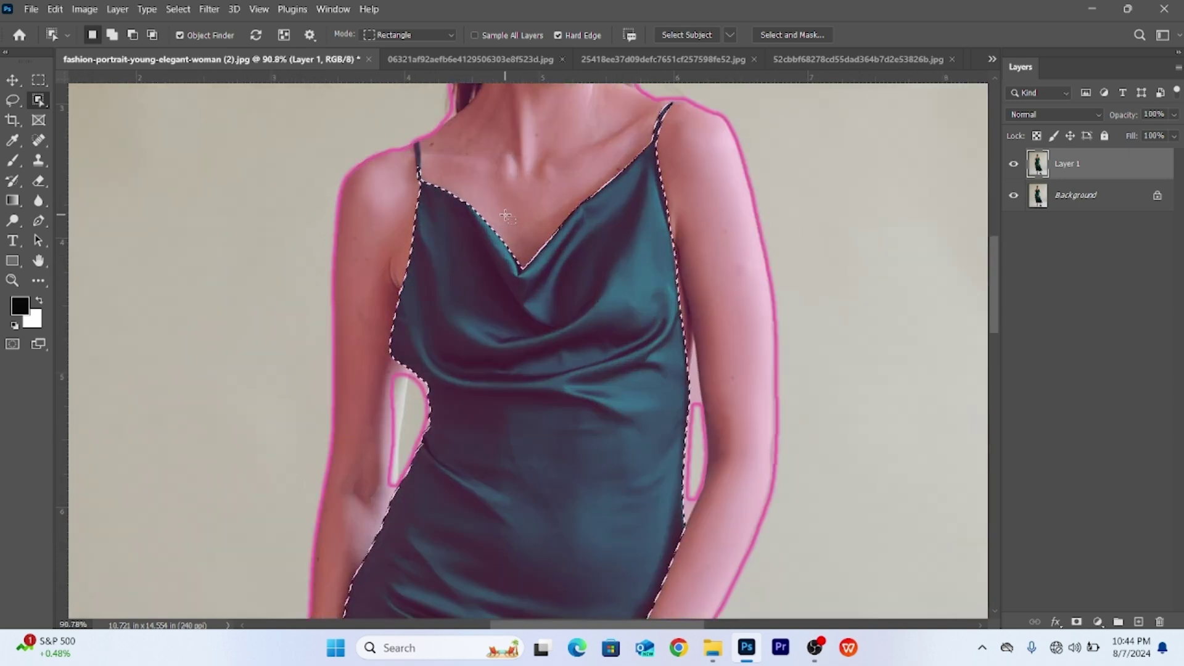
scroll(507, 215, "down", 1)
scroll(507, 216, "down", 2)
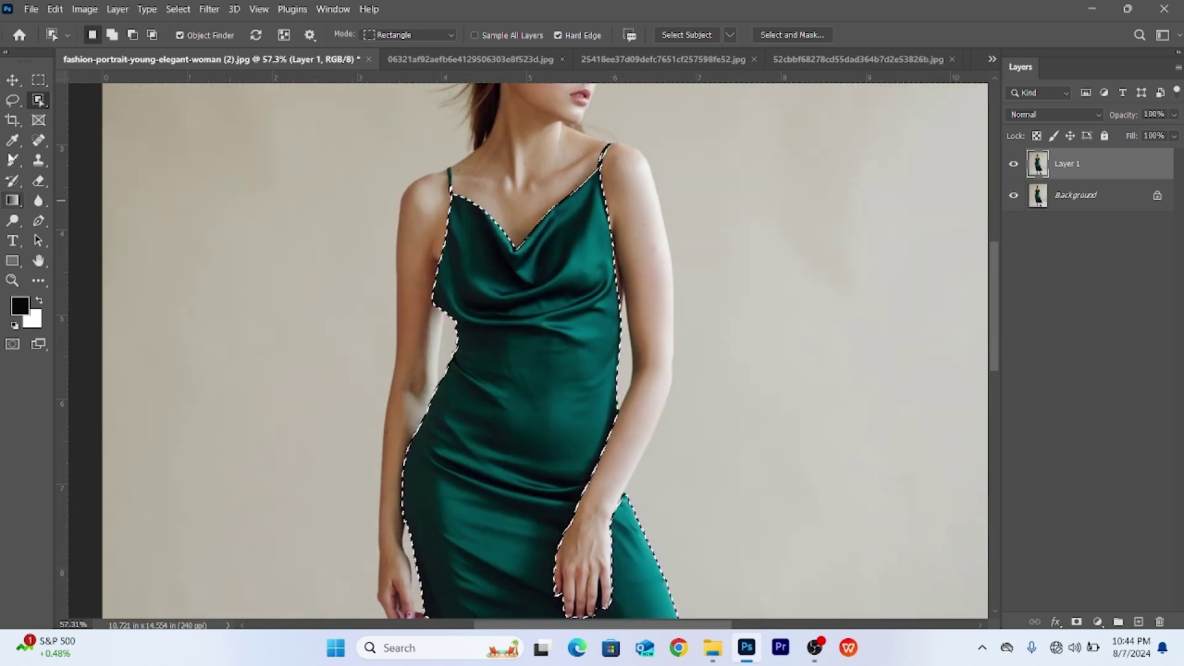
- With the Lasso, subtract the feet and shoes and add the left shoulder strap
left_click(13, 100)
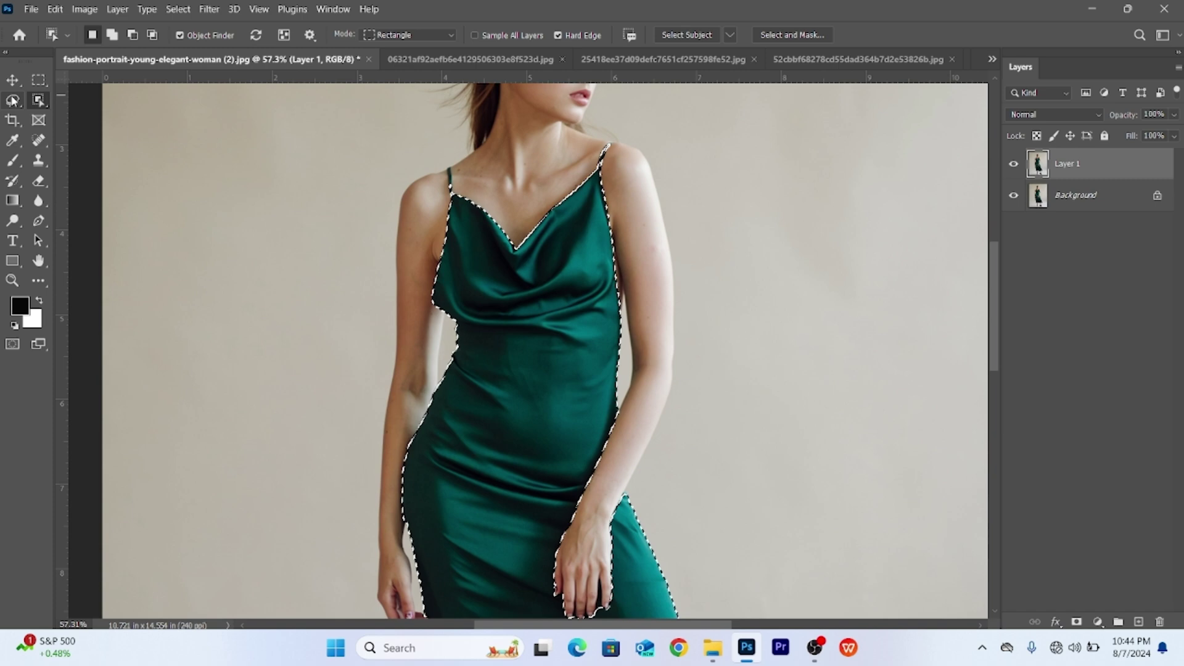
scroll(511, 236, "down", 5)
mouse_move(604, 460)
left_mouse_down()
mouse_move(720, 589)
mouse_move(796, 481)
left_mouse_up()
scroll(618, 278, "up", 5)
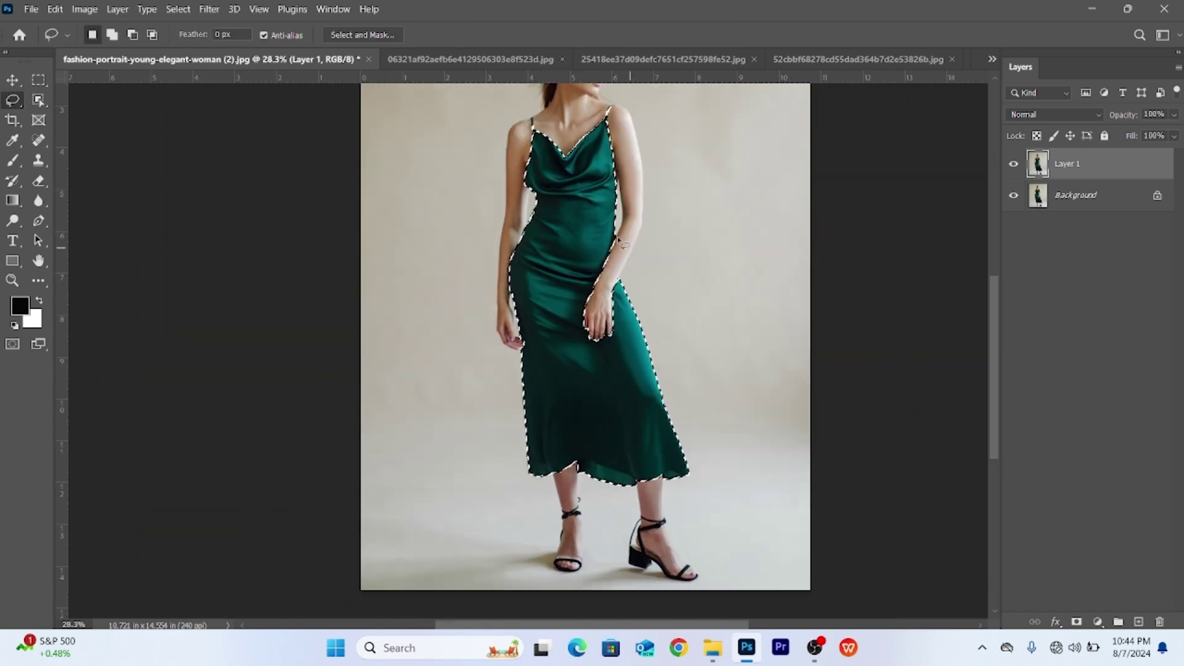
scroll(620, 252, "up", 3)
scroll(592, 371, "down", 5)
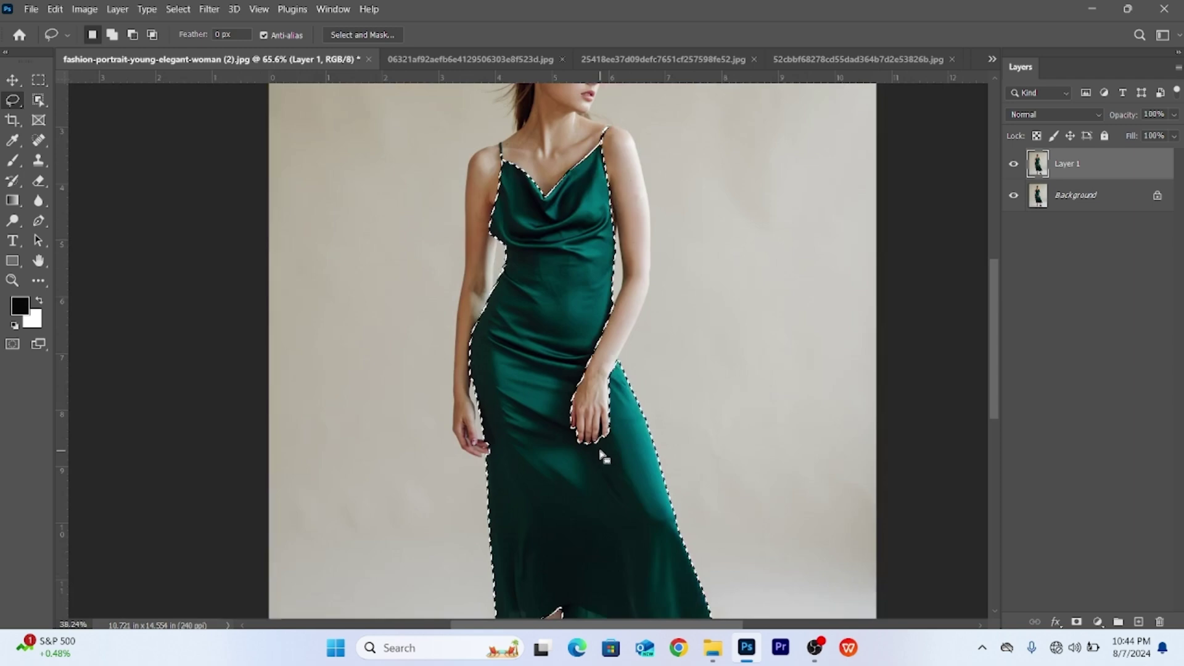
scroll(567, 170, "up", 2)
scroll(563, 163, "up", 4)
scroll(499, 196, "up", 3)
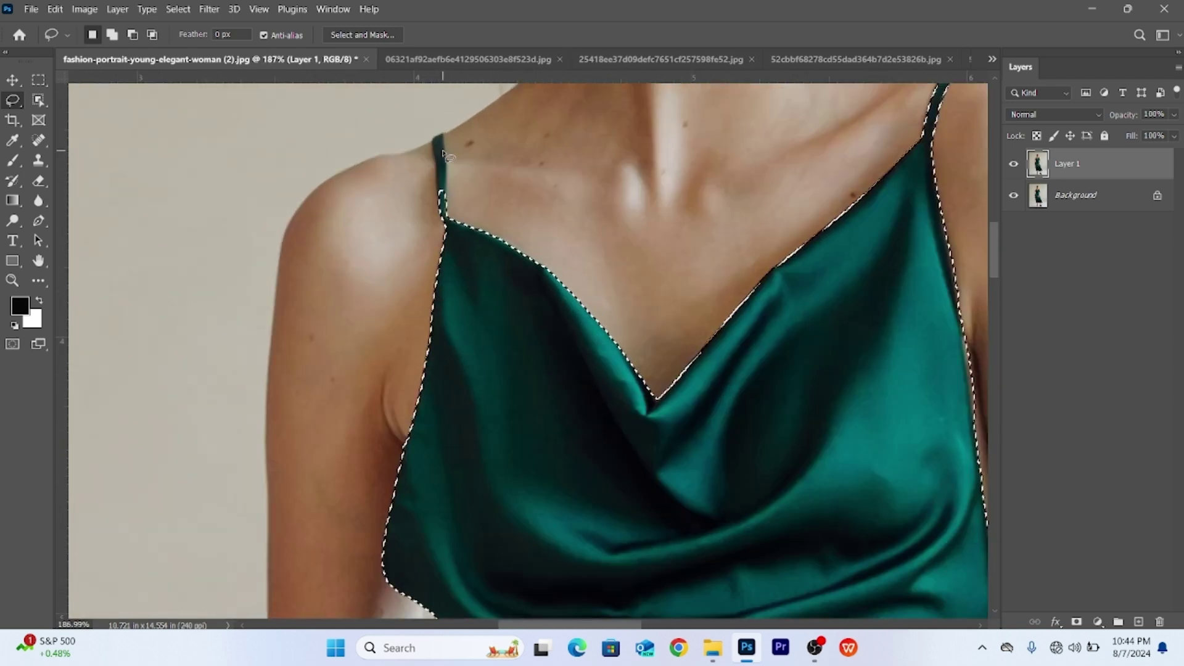
scroll(447, 154, "up", 1)
scroll(448, 154, "up", 1)
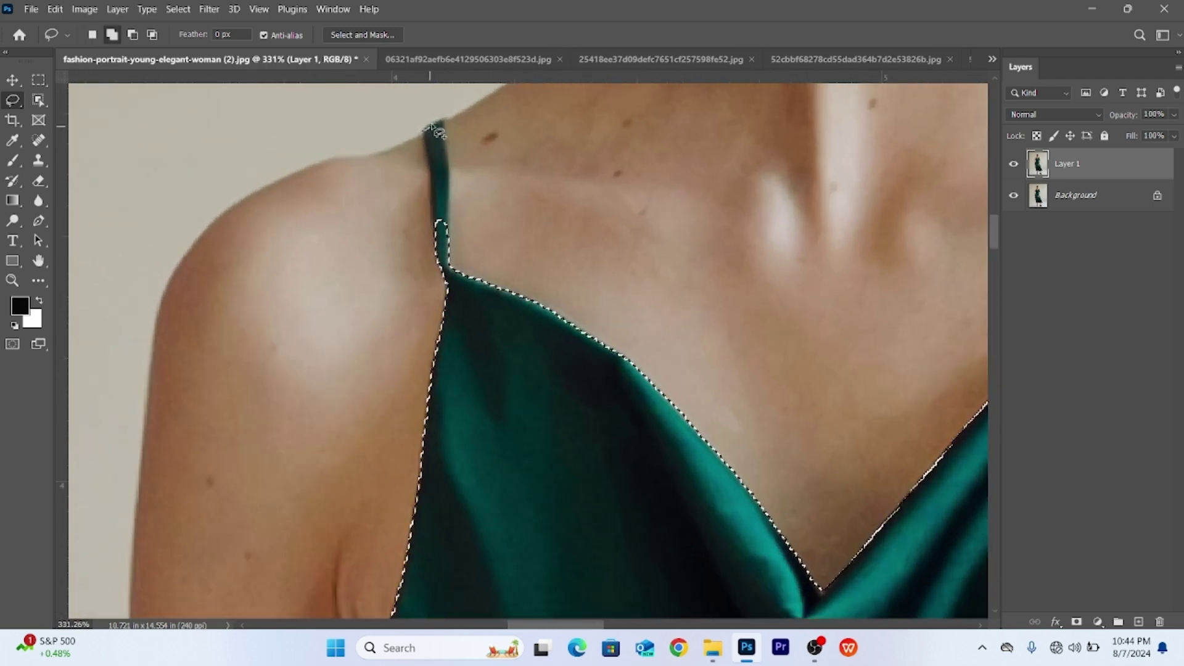
left_click_drag(447, 135, 451, 167)
left_click_drag(441, 213, 442, 120)
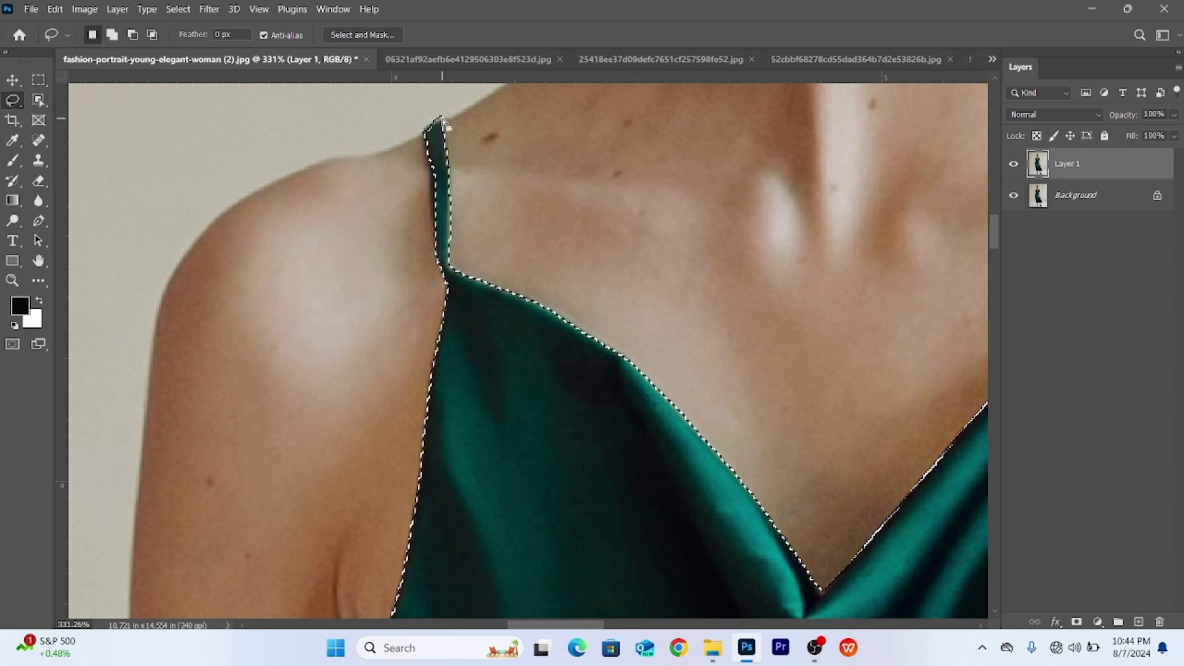
scroll(445, 120, "up", 1)
- Restore the cleared selection, then add the strap top and the right strap's tip
key("ctrl+d")
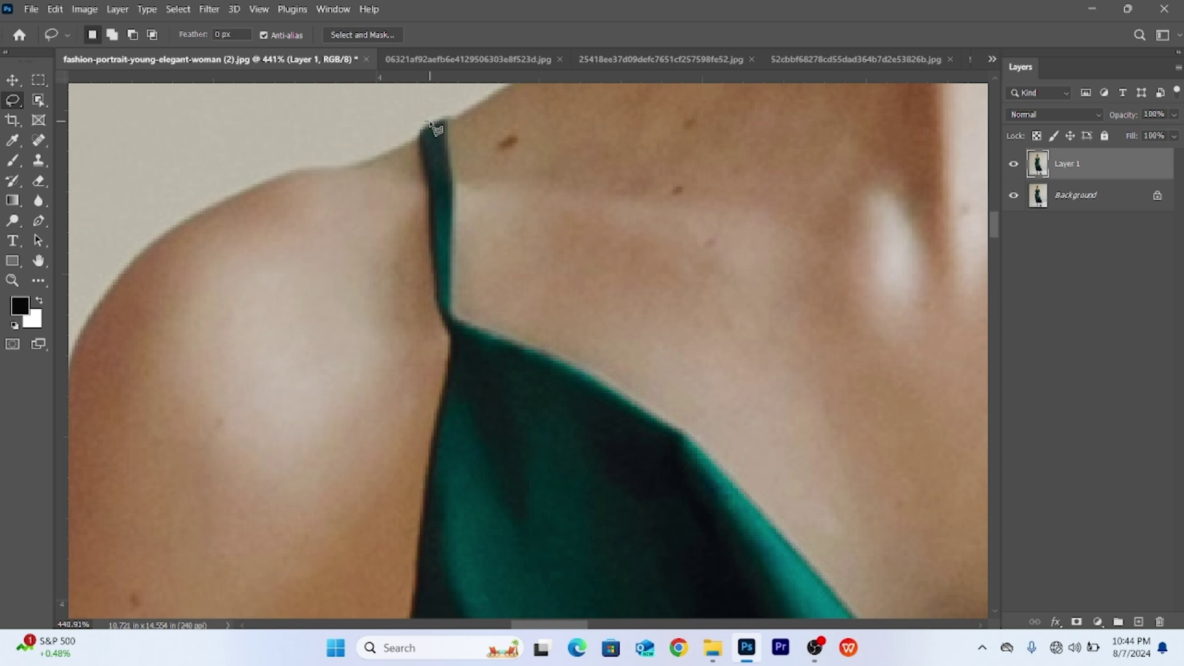
key("ctrl+z")
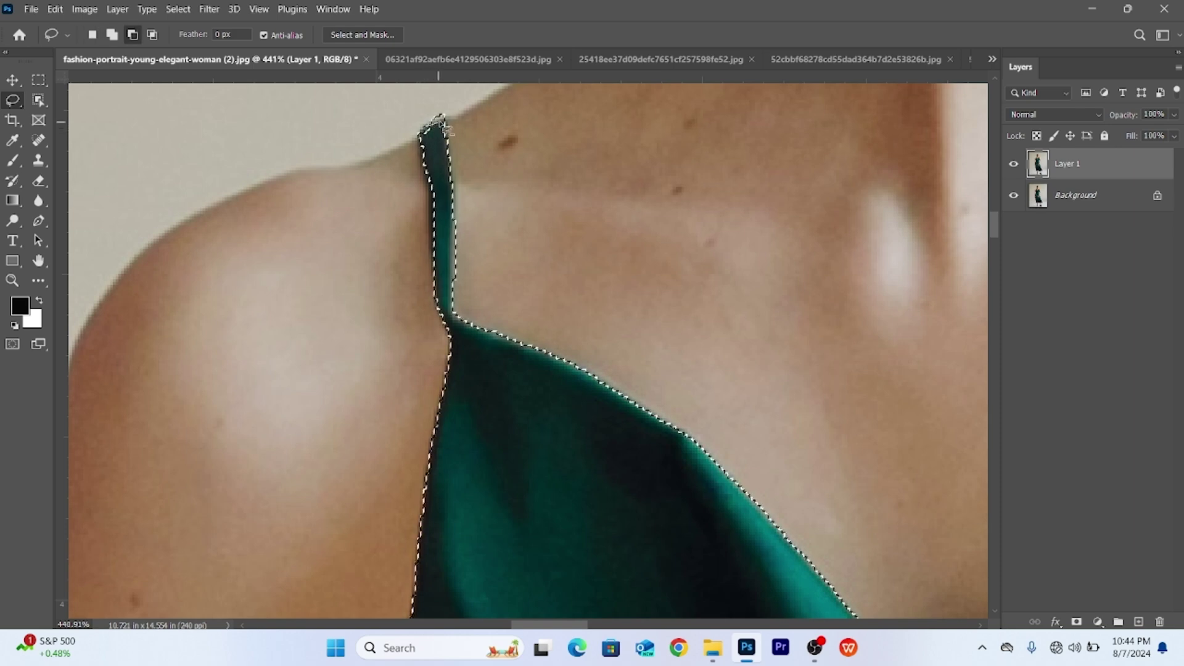
left_click_drag(432, 108, 434, 137, "shift")
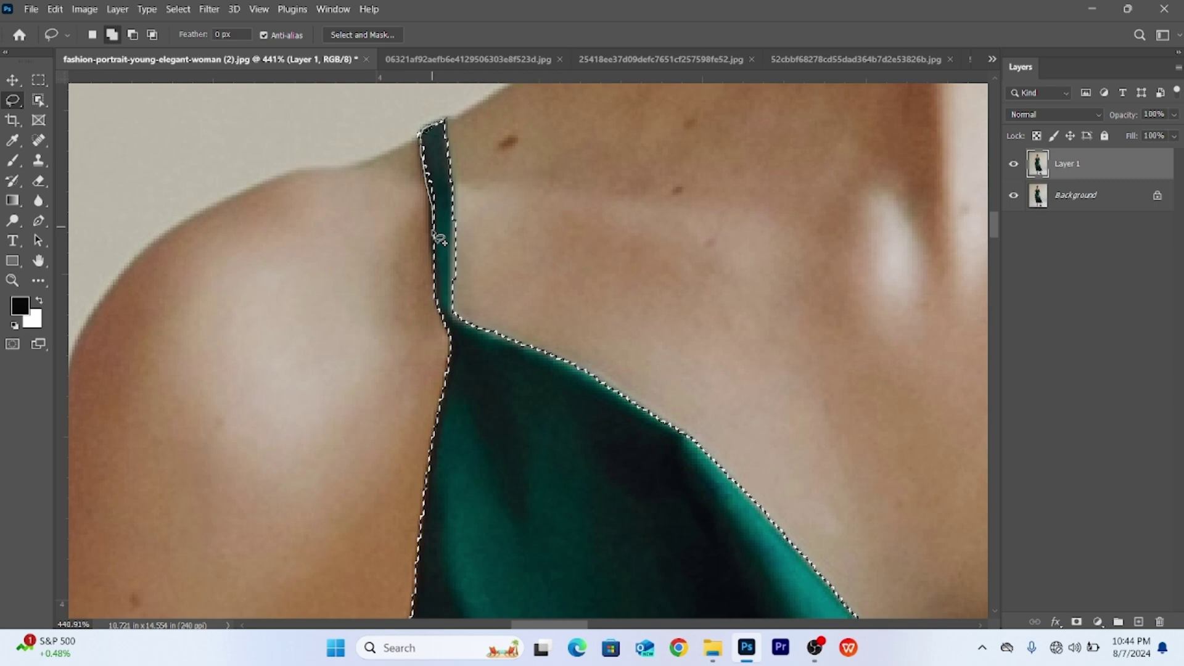
scroll(445, 281, "down", 1)
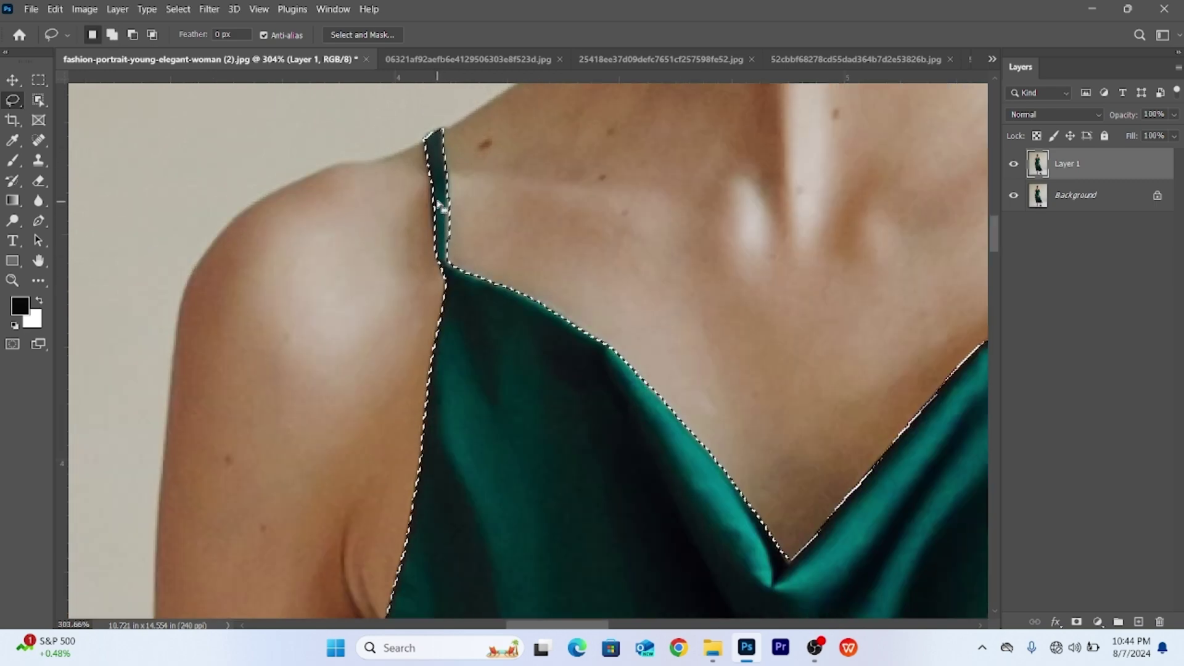
scroll(444, 259, "down", 2)
scroll(731, 161, "up", 3)
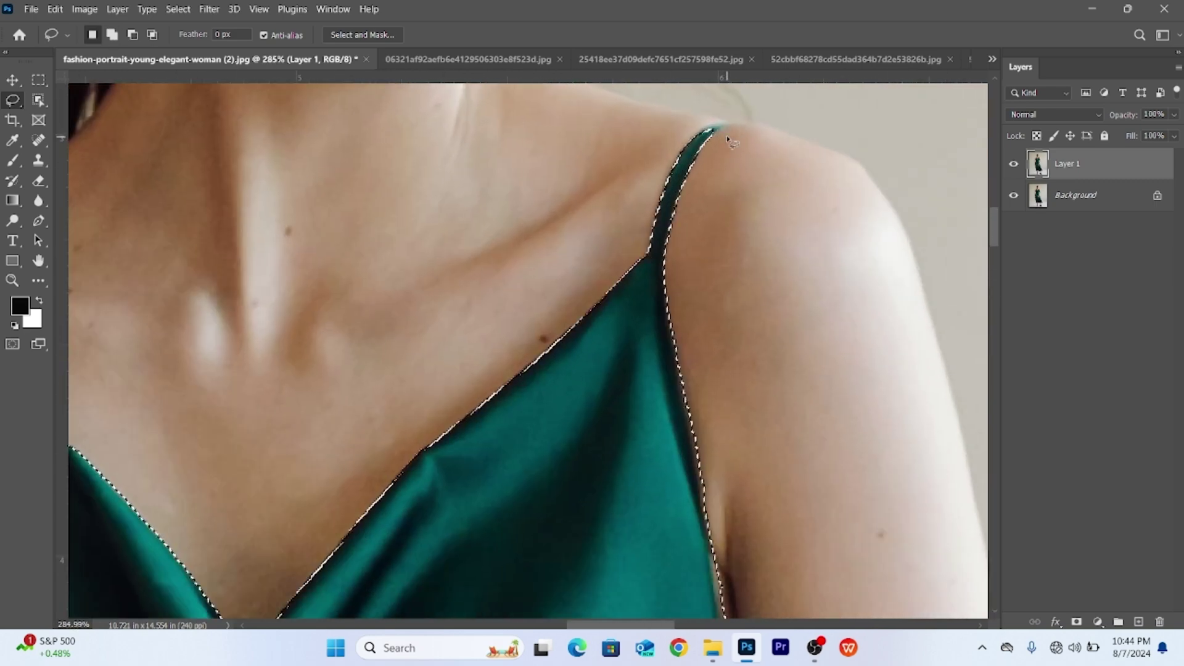
scroll(699, 135, "up", 1)
left_click_drag(695, 126, 713, 121)
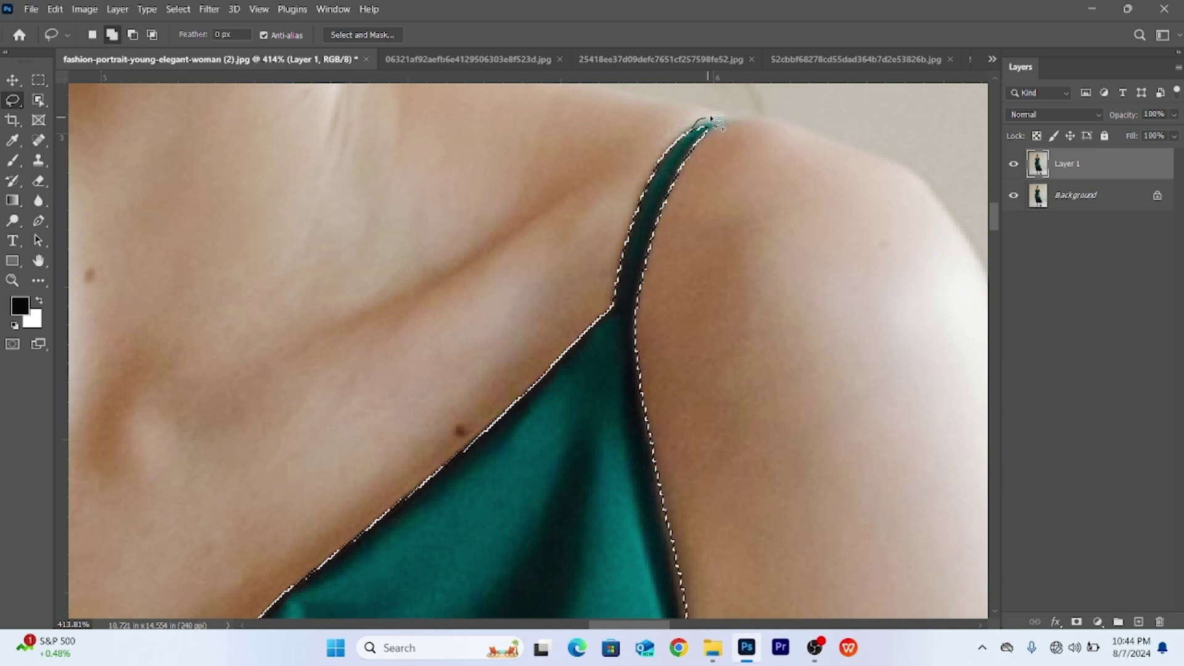
scroll(700, 146, "down", 2)
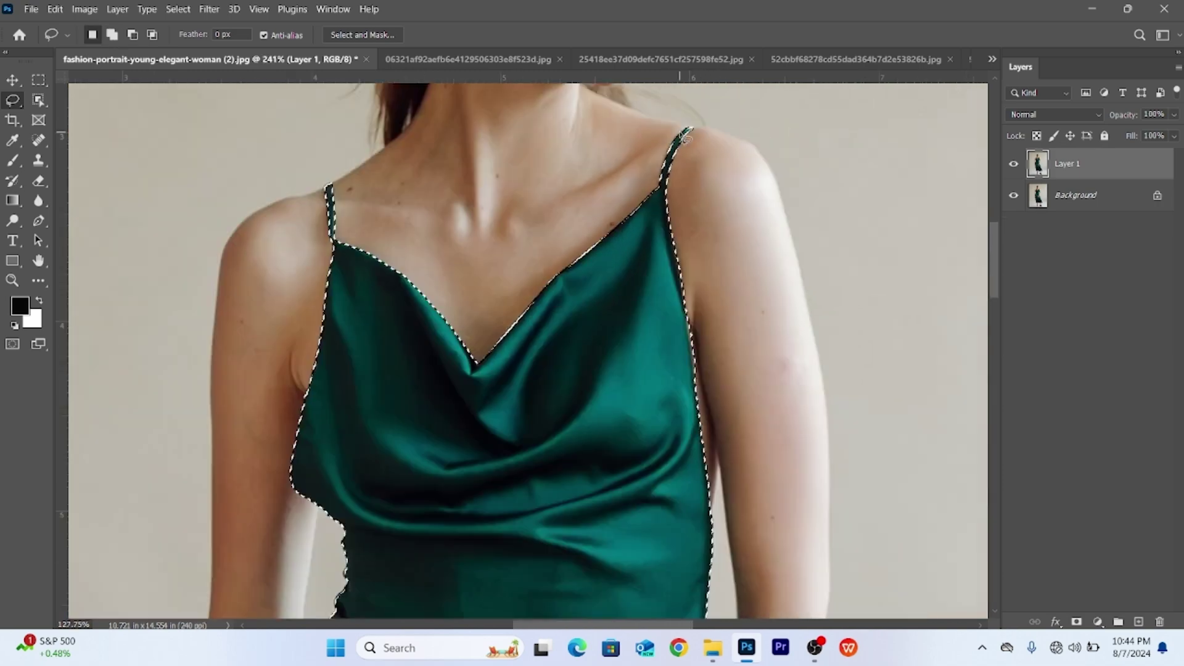
scroll(648, 278, "down", 3)
scroll(690, 389, "up", 2)
scroll(574, 186, "down", 3)
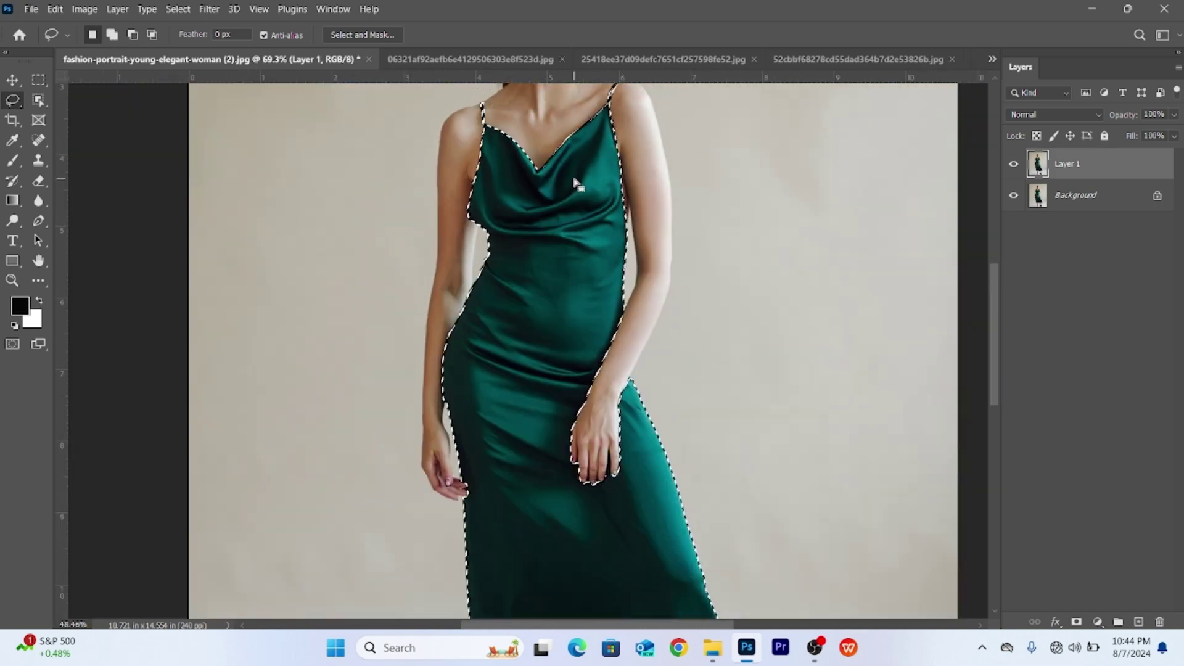
scroll(578, 436, "up", 2)
scroll(576, 415, "up", 2)
scroll(576, 415, "up", 3)
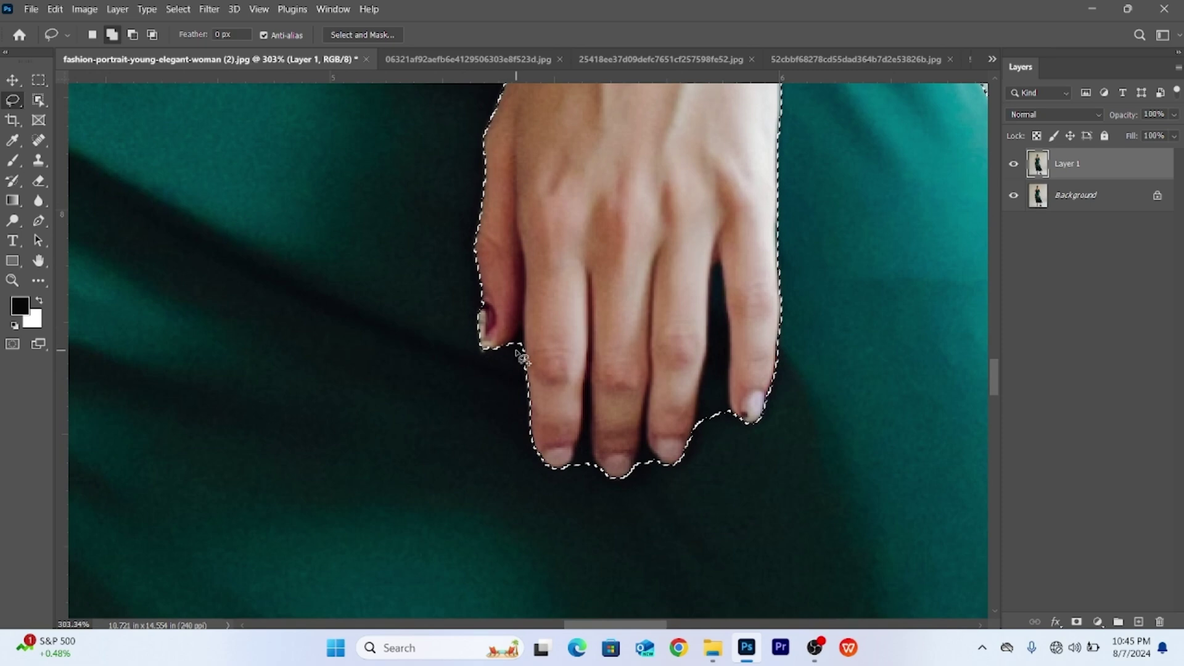
- Lasso-refine the dress edges around the fingers, cutting out the gaps between them
left_click_drag(505, 356, 528, 348)
key("shift")
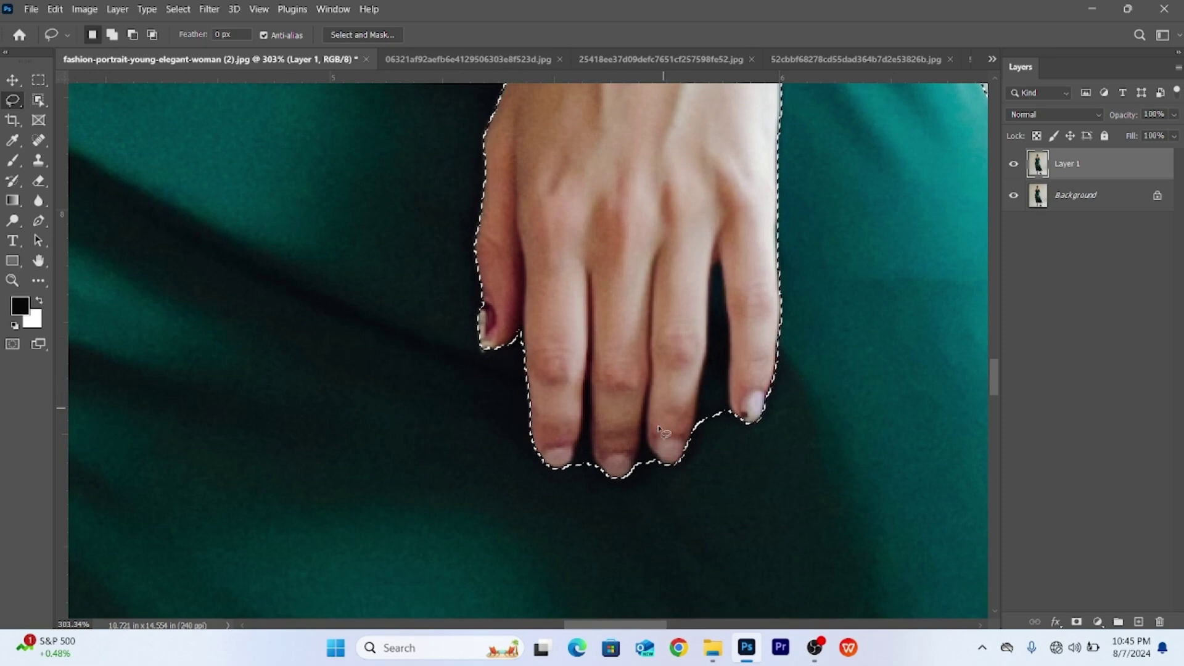
key("shift")
mouse_move(566, 471)
left_mouse_down()
mouse_move(588, 423)
mouse_move(601, 485)
mouse_move(668, 481)
left_mouse_up()
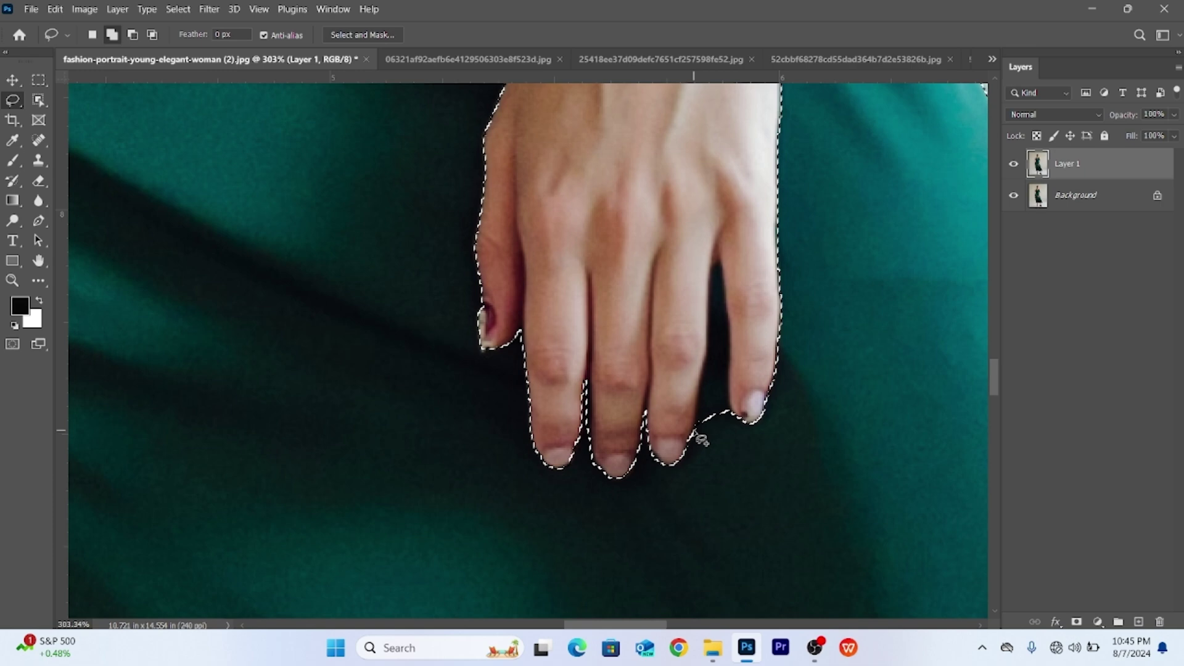
mouse_move(696, 435)
left_mouse_down()
mouse_move(716, 264)
mouse_move(736, 330)
mouse_move(741, 421)
left_mouse_up()
scroll(680, 273, "down", 4)
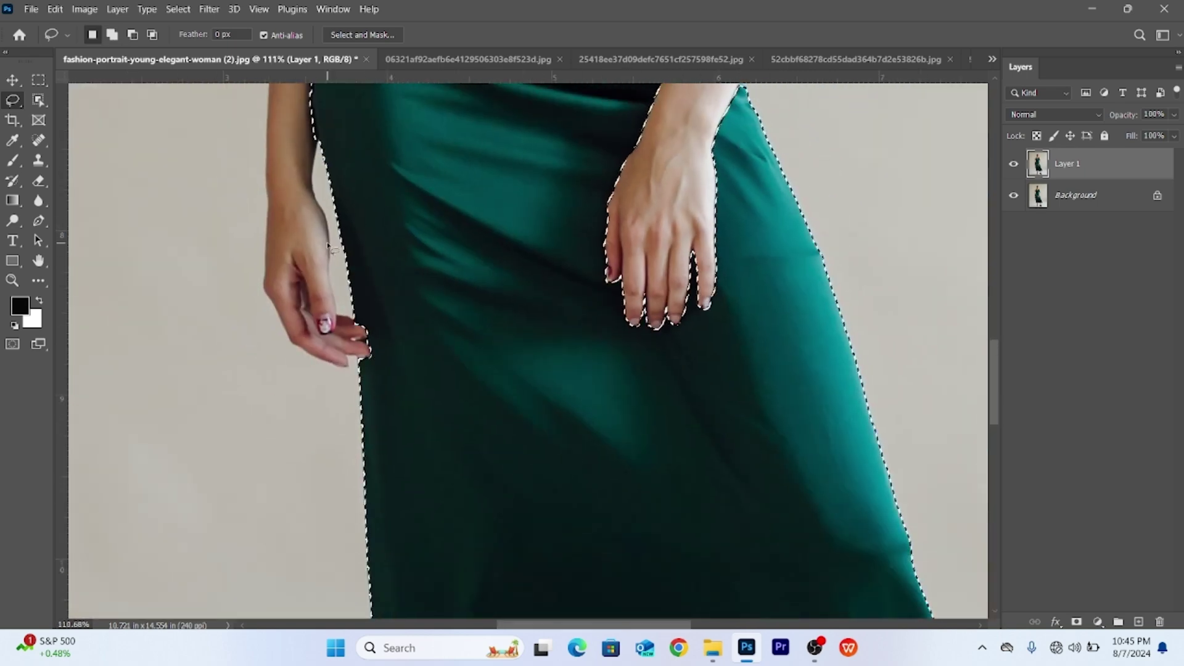
scroll(370, 389, "up", 1)
scroll(361, 322, "up", 1)
scroll(353, 305, "up", 1)
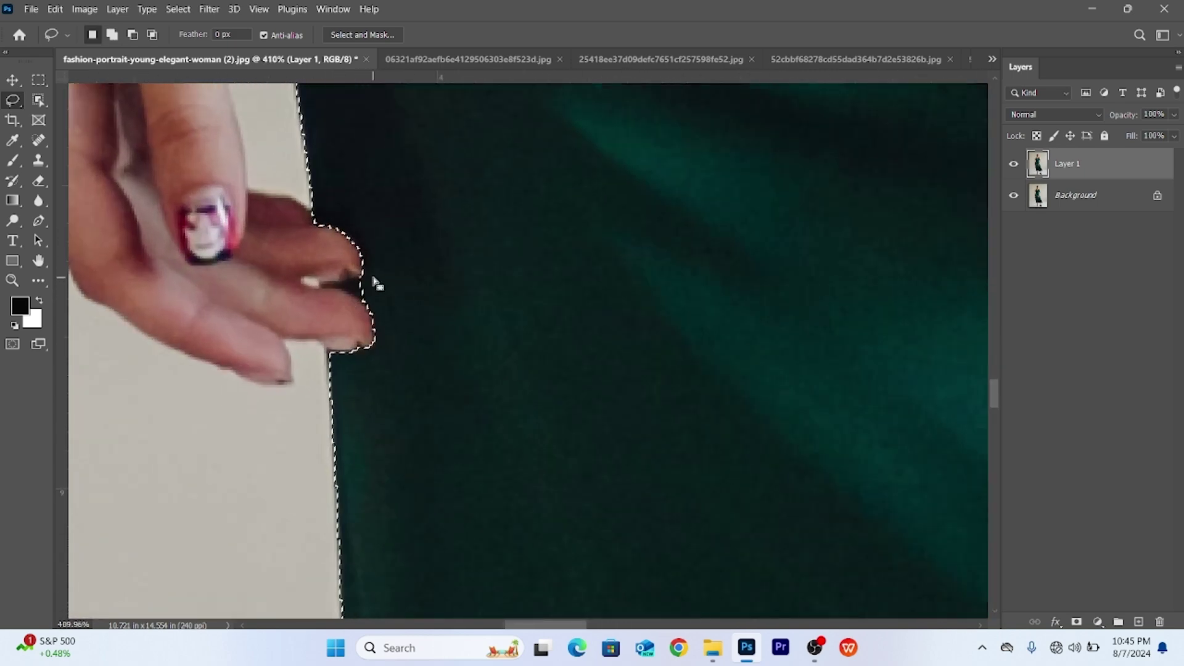
mouse_move(372, 275)
left_mouse_down()
mouse_move(335, 289)
mouse_move(371, 284)
mouse_move(354, 302)
mouse_move(370, 278)
left_mouse_up()
scroll(389, 278, "down", 8)
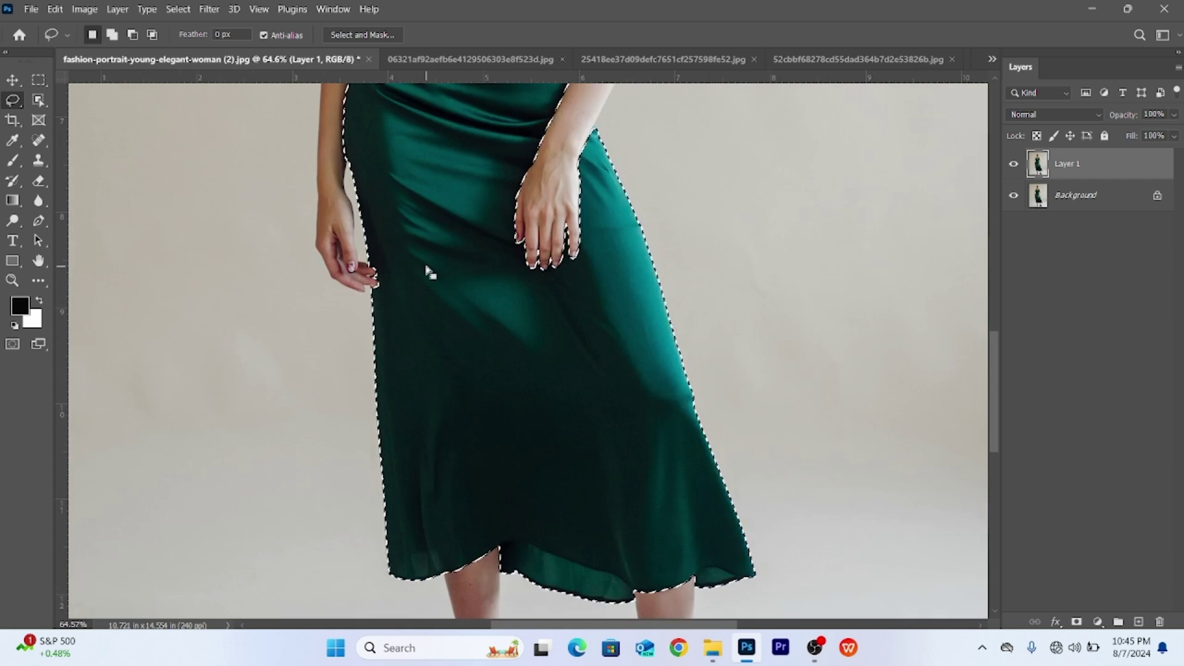
scroll(429, 271, "down", 3)
scroll(518, 435, "up", 4)
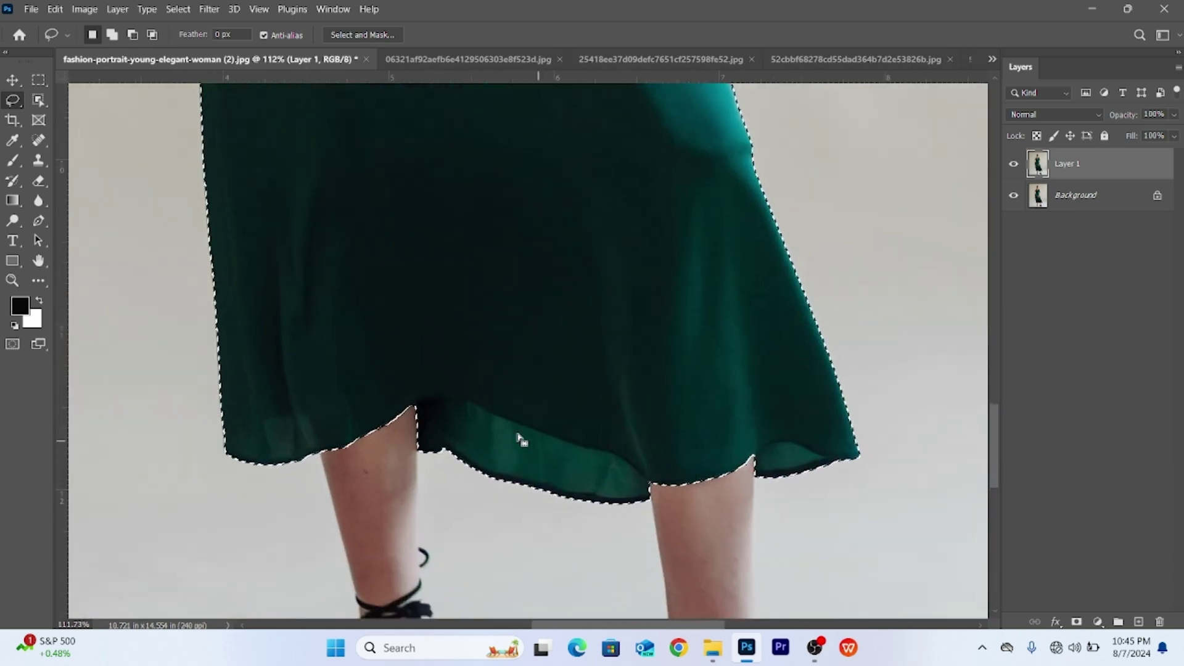
scroll(555, 435, "down", 6)
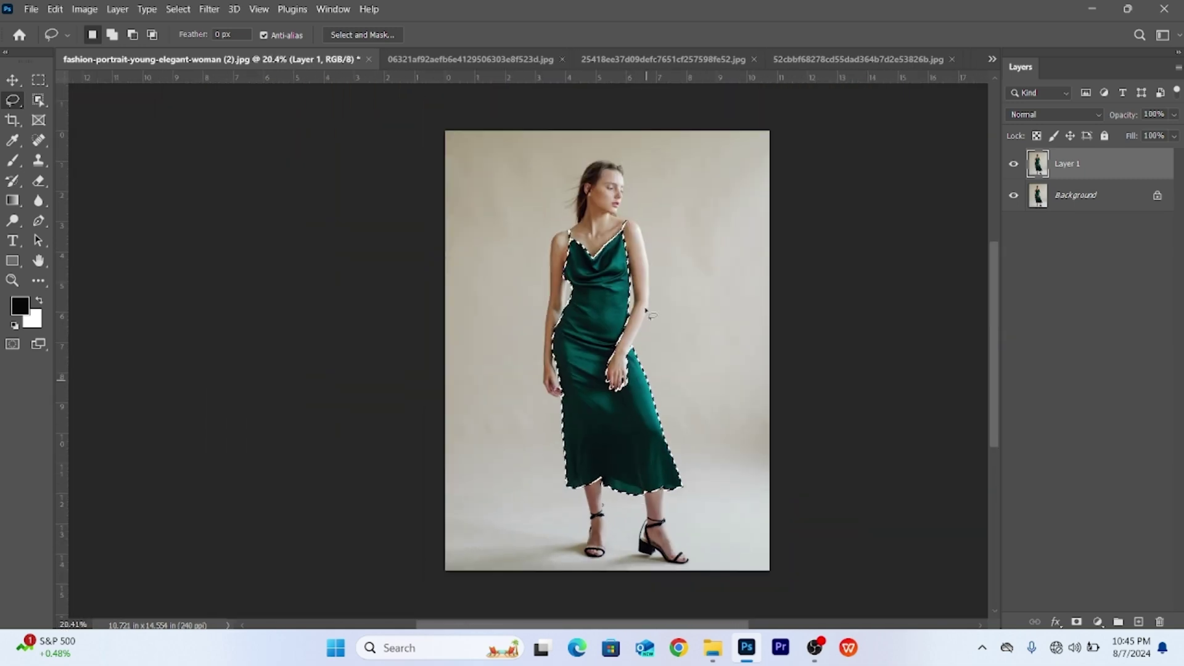
scroll(650, 315, "up", 3)
scroll(592, 277, "up", 3)
scroll(592, 278, "down", 3)
scroll(531, 483, "down", 2)
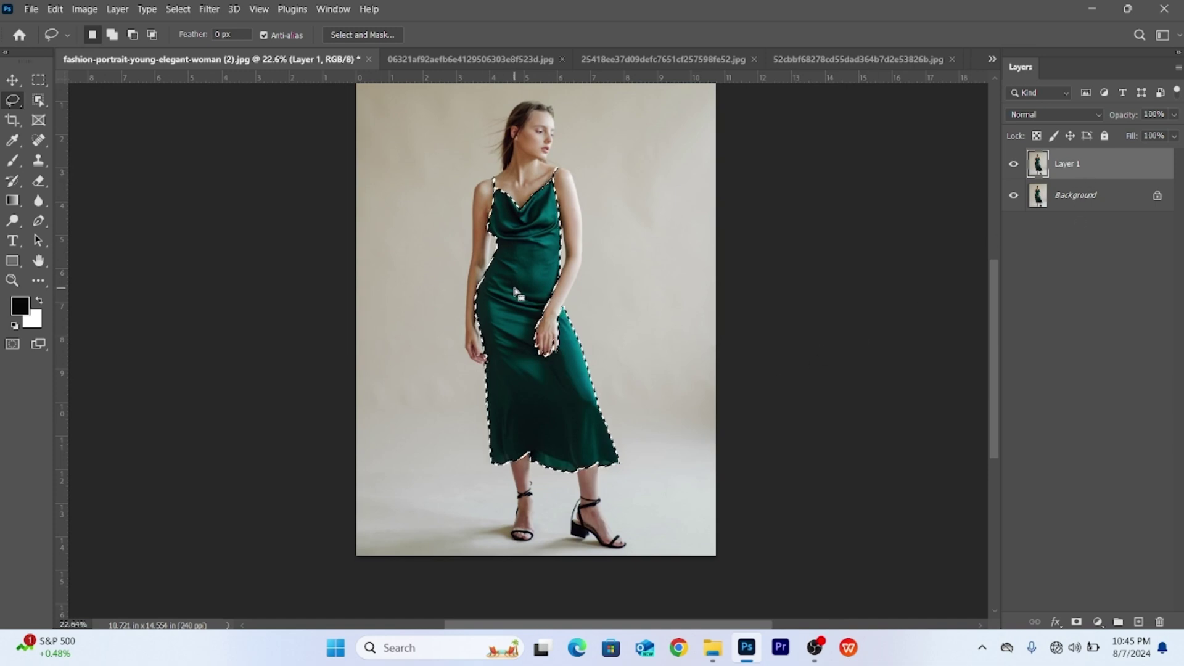
scroll(517, 293, "up", 3)
scroll(532, 278, "down", 3)
scroll(532, 277, "down", 1)
scroll(544, 237, "down", 1)
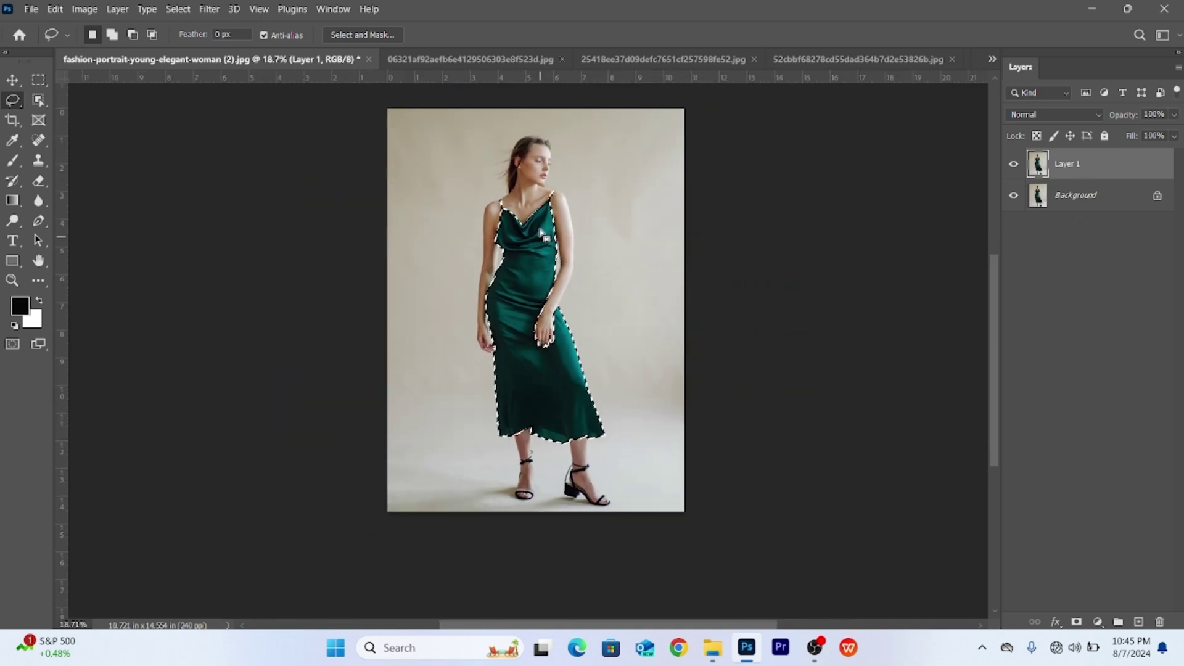
scroll(544, 237, "up", 1)
- Copy the selected dress onto Layer 2 and add a Hue/Saturation adjustment layer
key("ctrl+j")
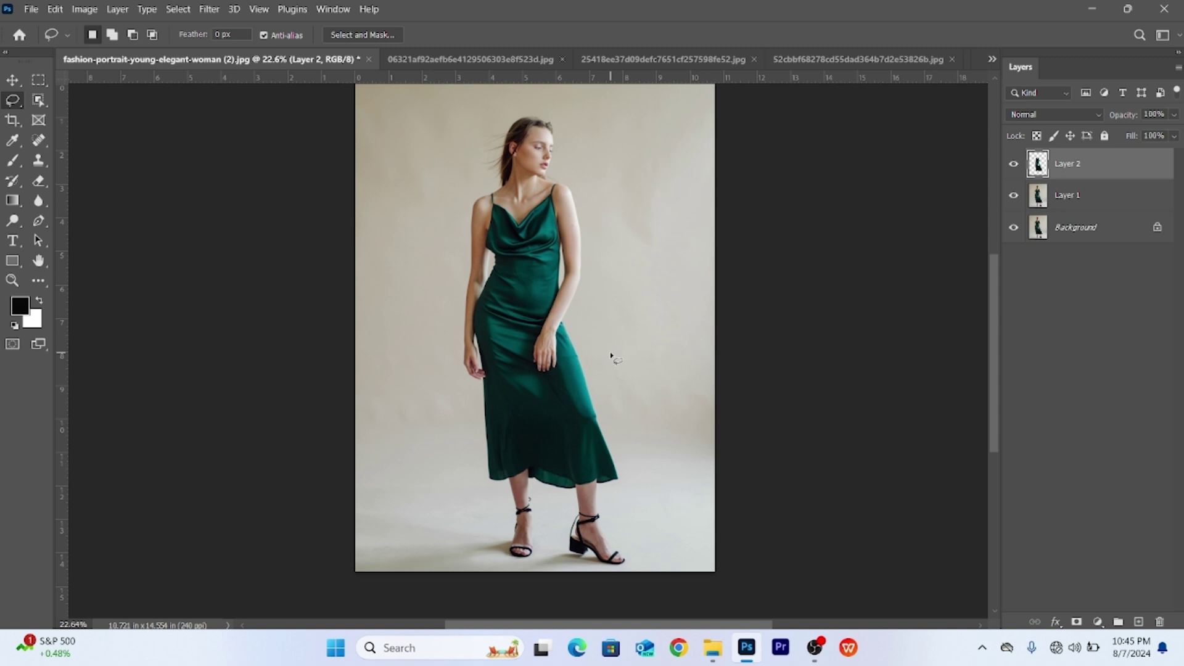
left_click(1098, 623)
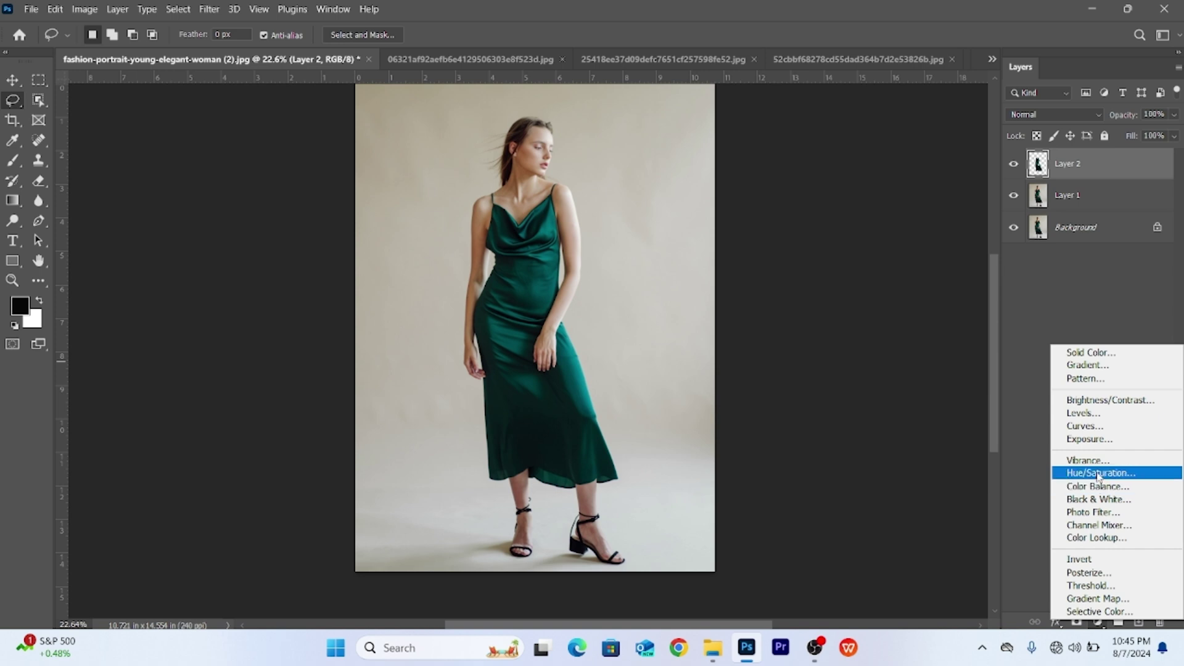
left_click(1101, 474)
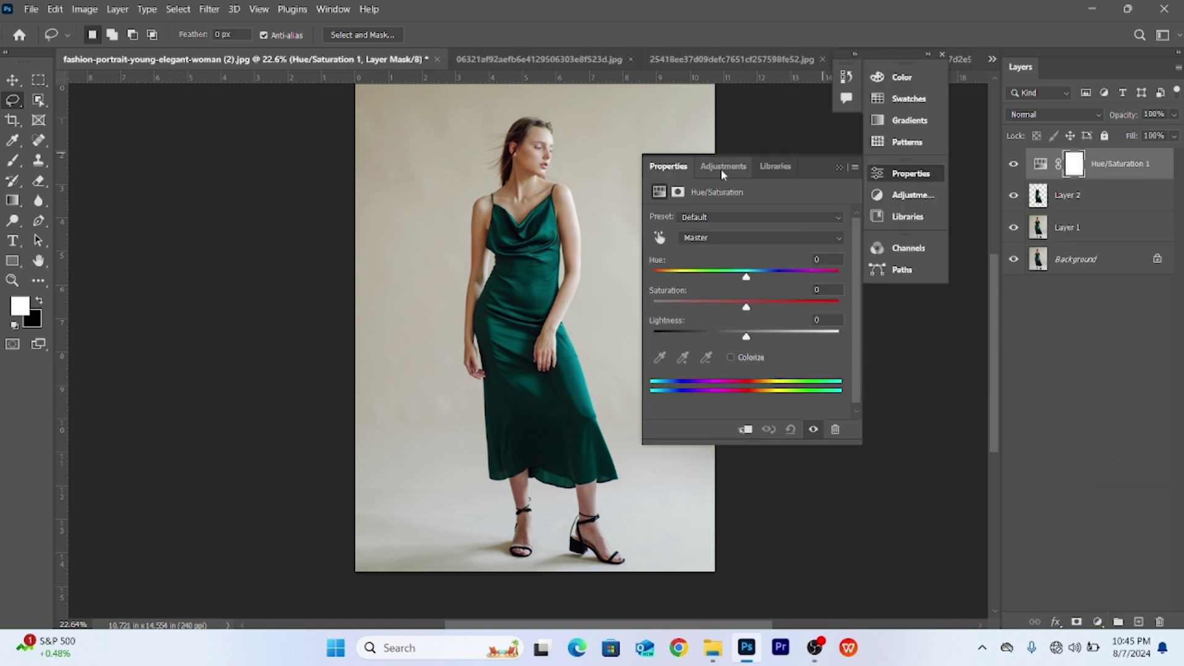
- Dock the adjustment settings and set Saturation to -100 to turn the dress grey
left_click_drag(663, 167, 1057, 65)
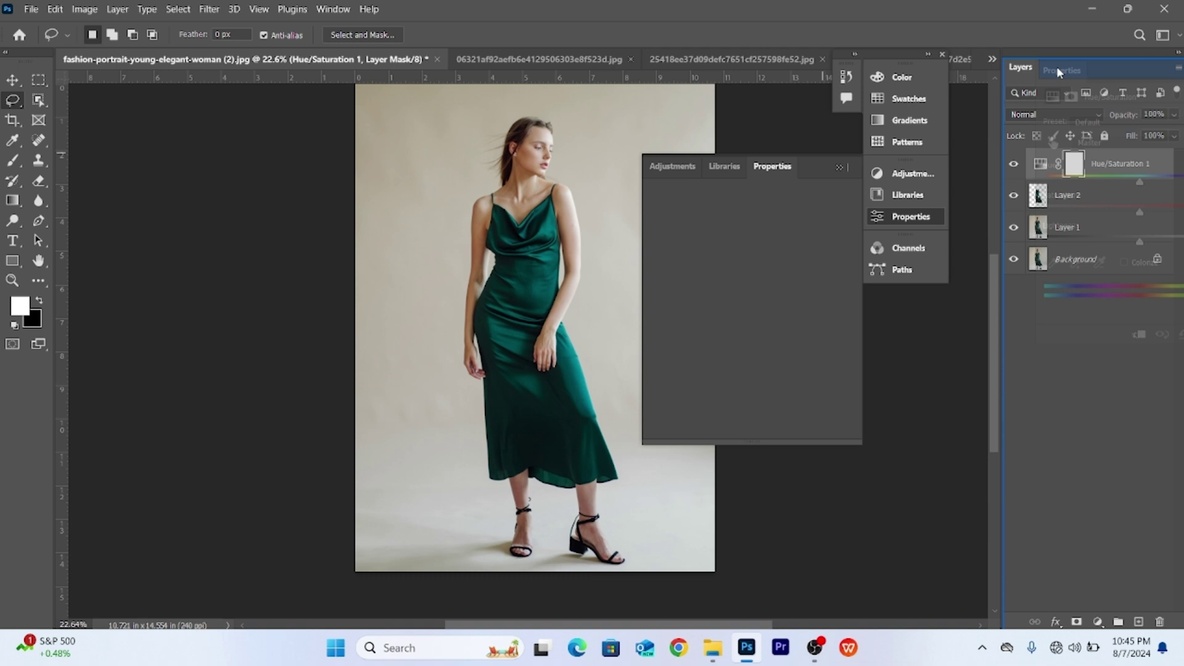
left_click(942, 55)
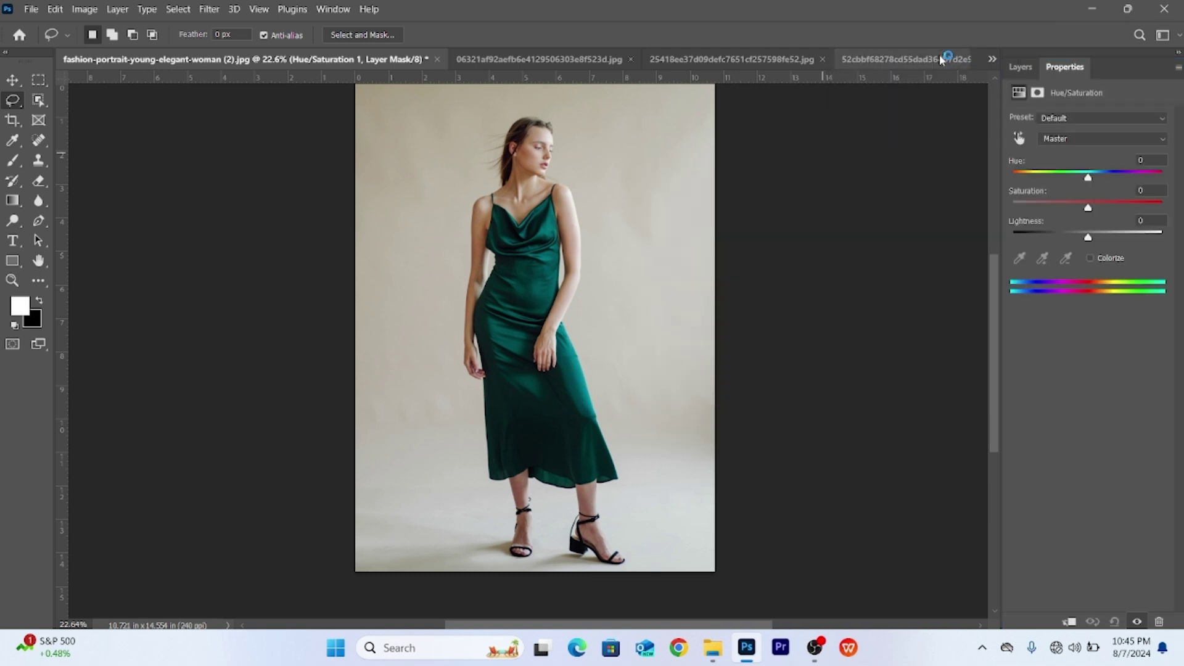
left_click_drag(1075, 207, 948, 214)
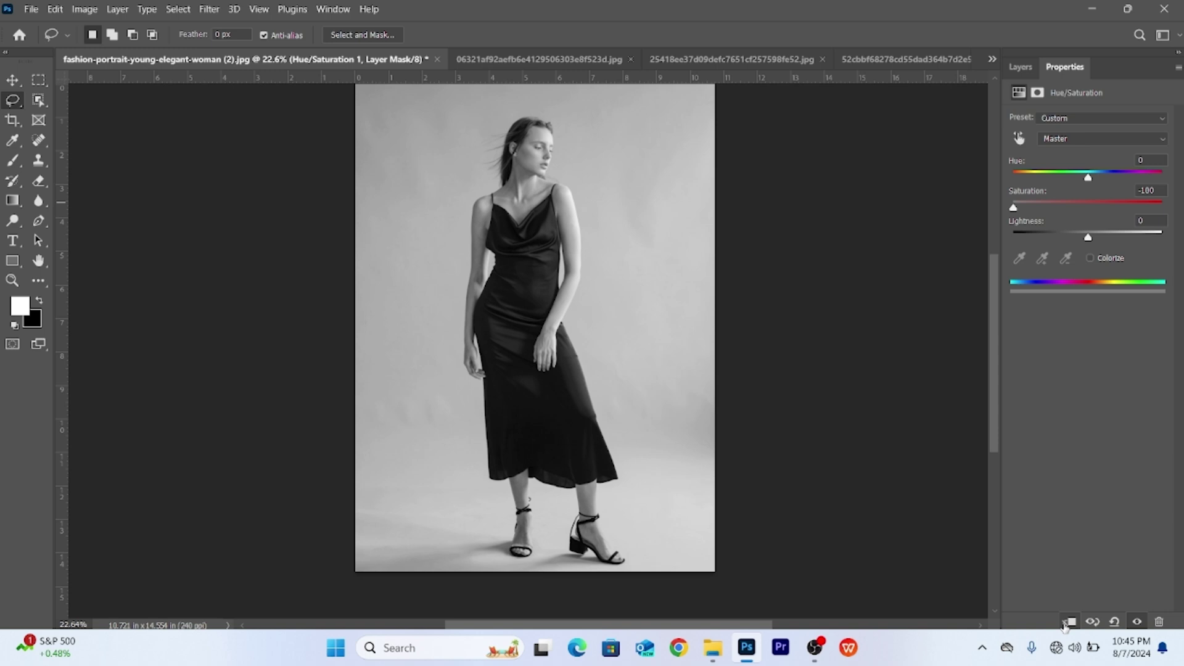
left_click(1021, 66)
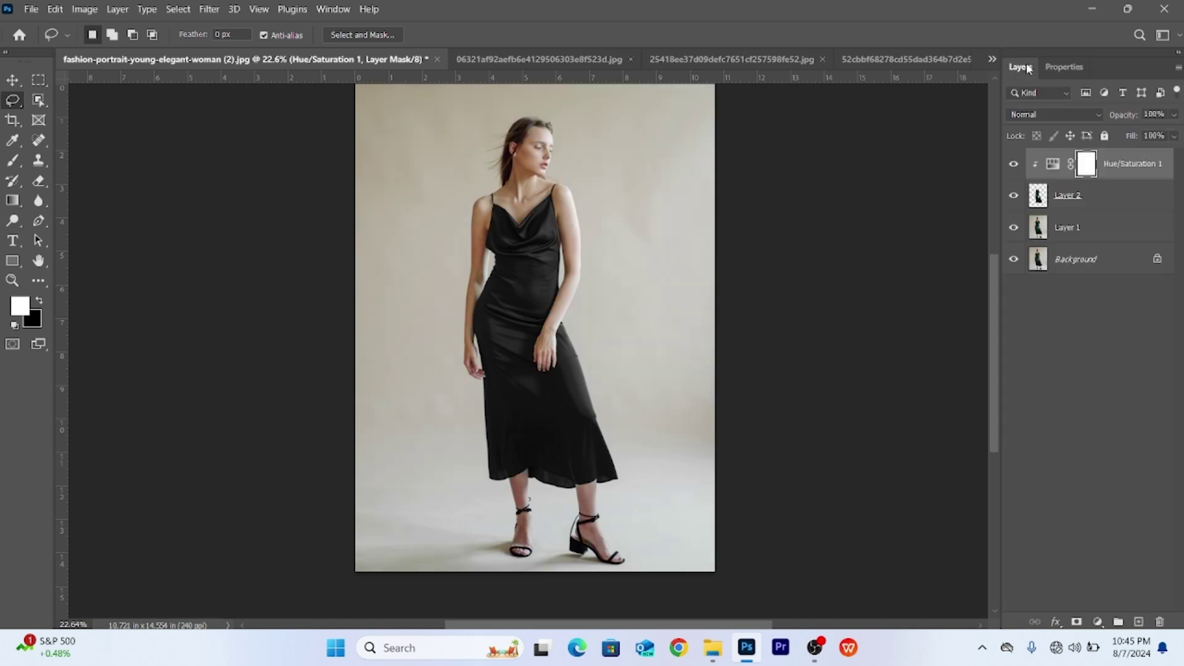
left_click(1102, 623)
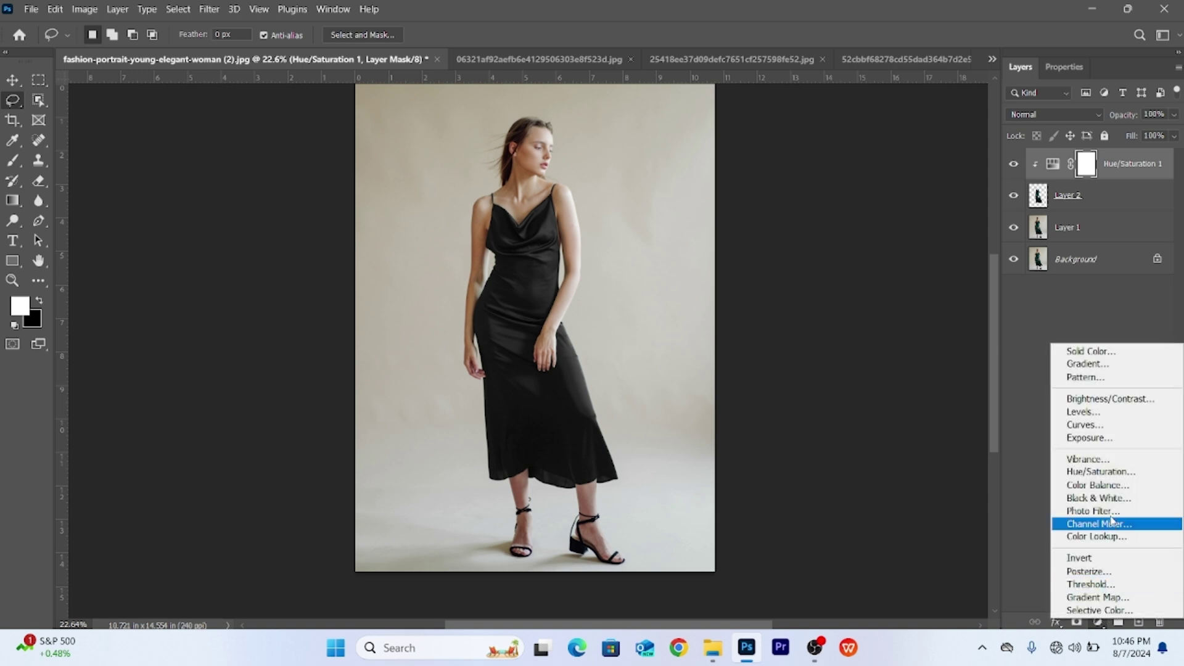
- Add a Brightness/Contrast adjustment with brightness raised to 150 above Hue/Saturation
left_click(1107, 399)
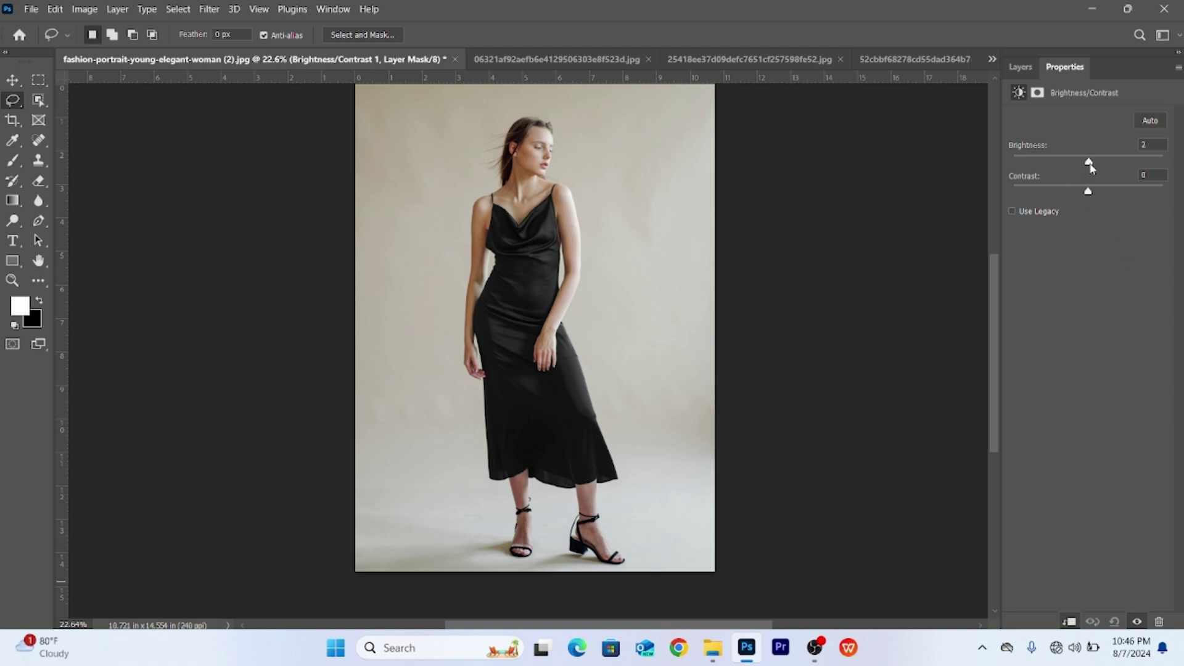
left_click_drag(1090, 163, 1164, 163)
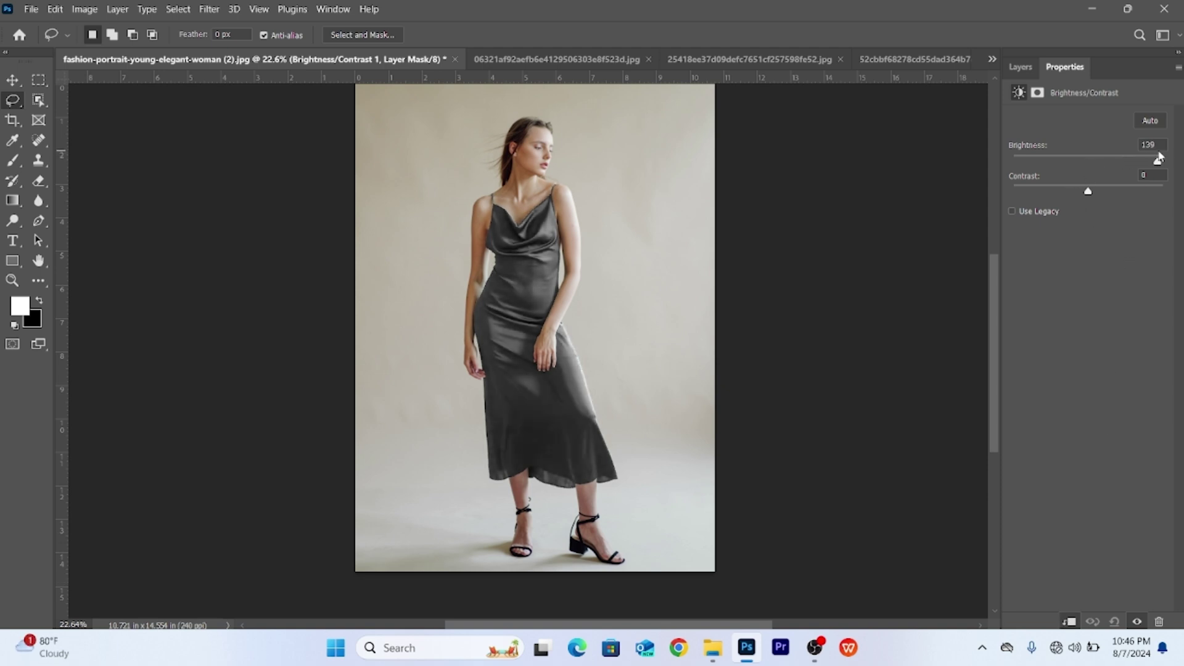
left_click(1020, 67)
scroll(518, 351, "down", 1)
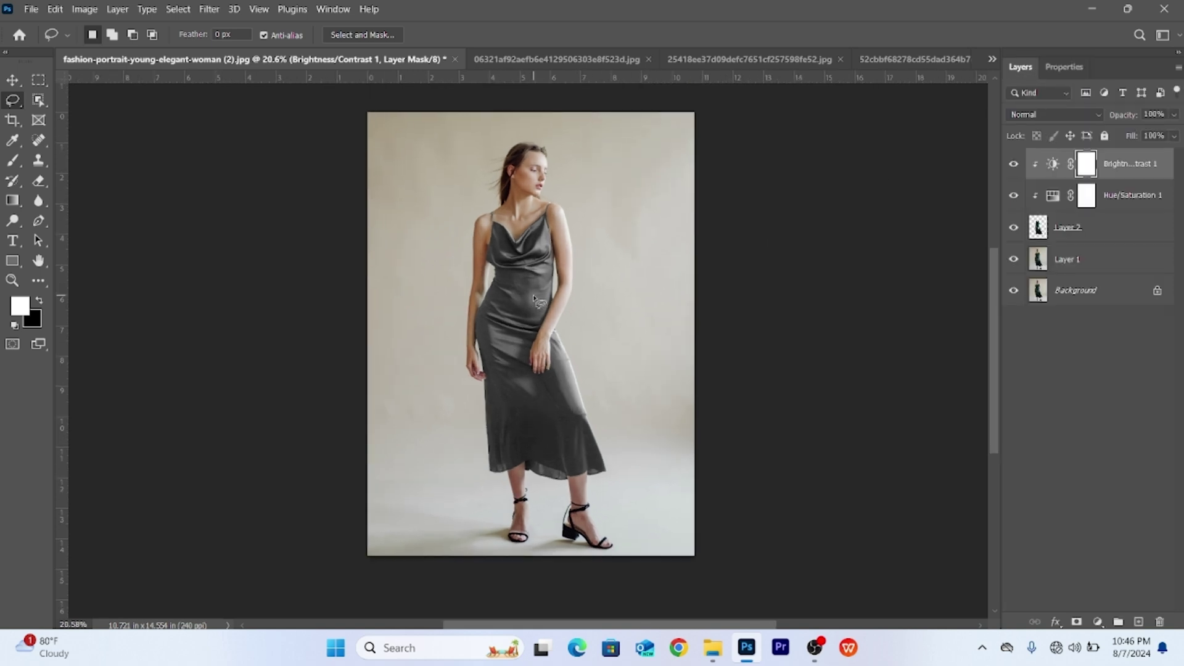
- Place the floral print into the portrait as a new layer, Layer 3
left_click(538, 60)
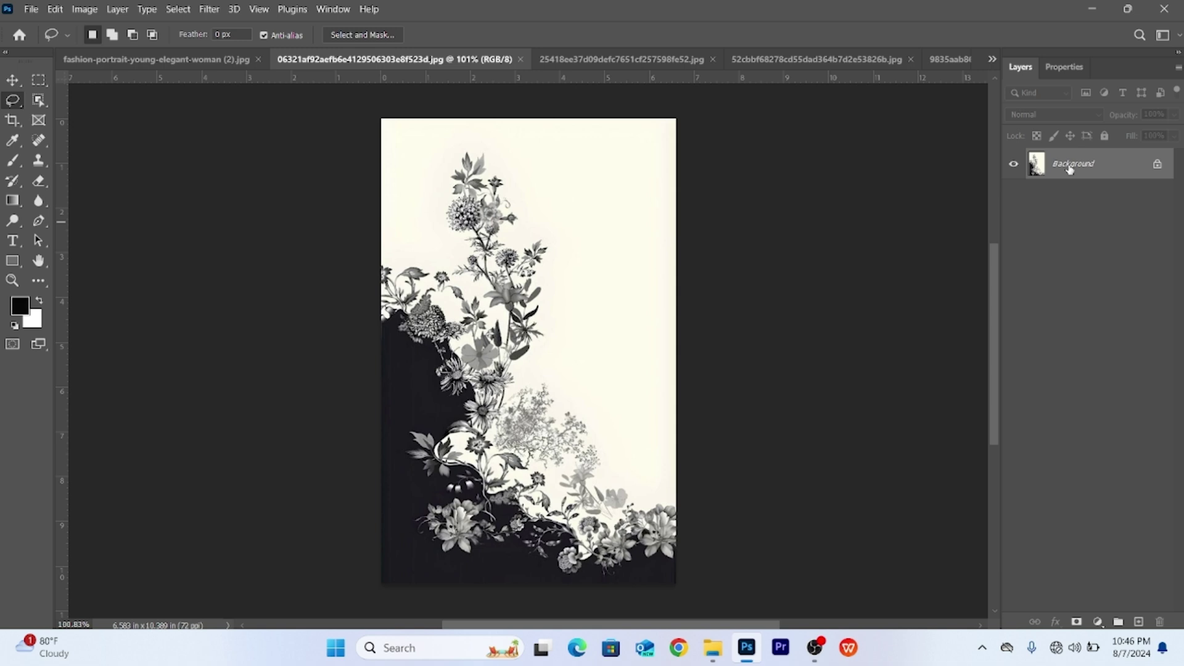
left_click(156, 59)
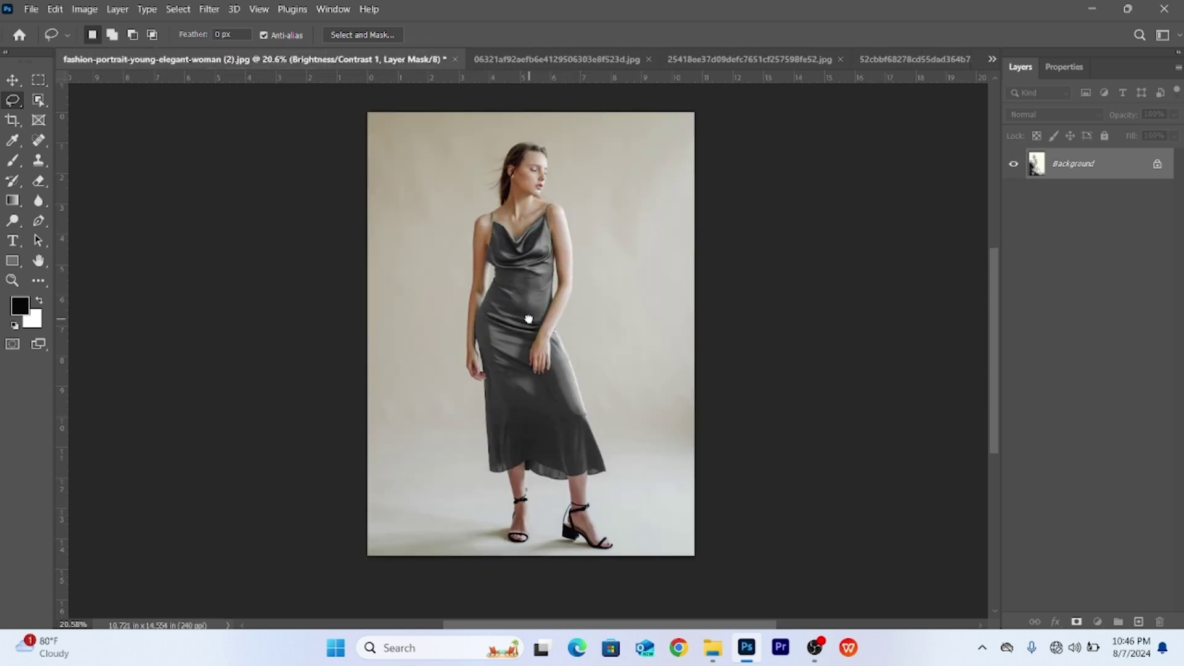
left_click_drag(527, 318, 528, 318)
key("v")
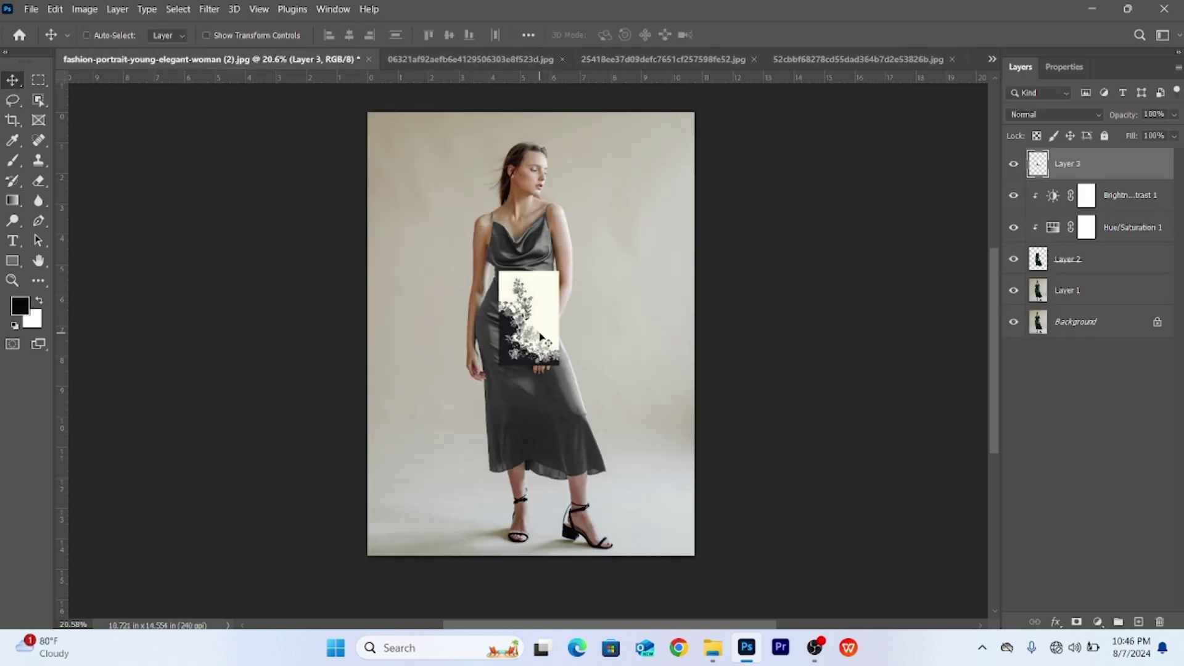
- Free-transform the floral print to about double size and move it down over the dress
key("ctrl+t")
left_click_drag(529, 268, 530, 267)
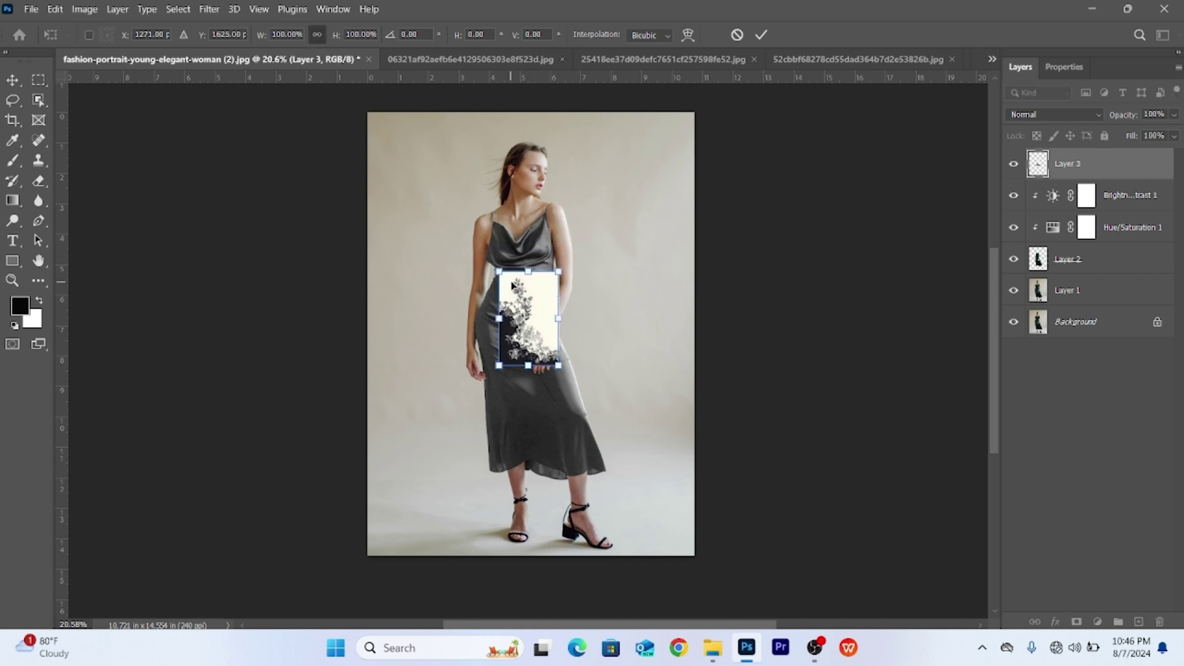
left_click_drag(524, 271, 555, 148)
mouse_move(541, 278)
left_mouse_down()
mouse_move(558, 396)
mouse_move(522, 417)
left_mouse_up()
scroll(558, 397, "up", 3)
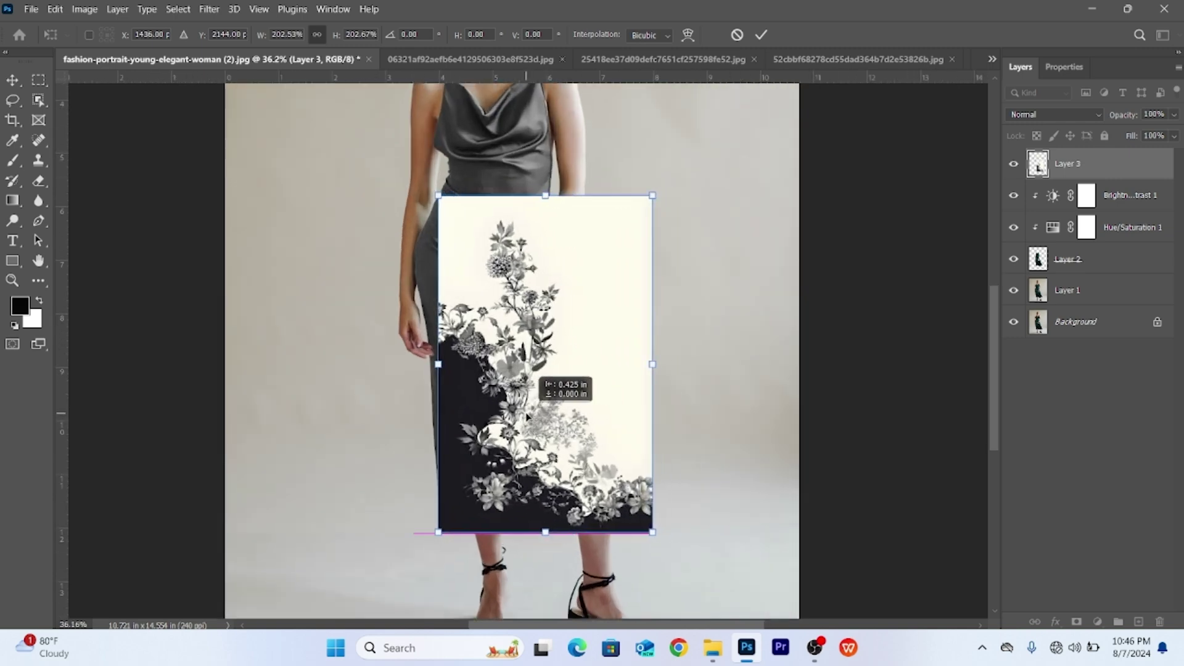
- Set Layer 3 to Multiply, then reposition, tilt and nudge the print onto the dress
left_click(1038, 115)
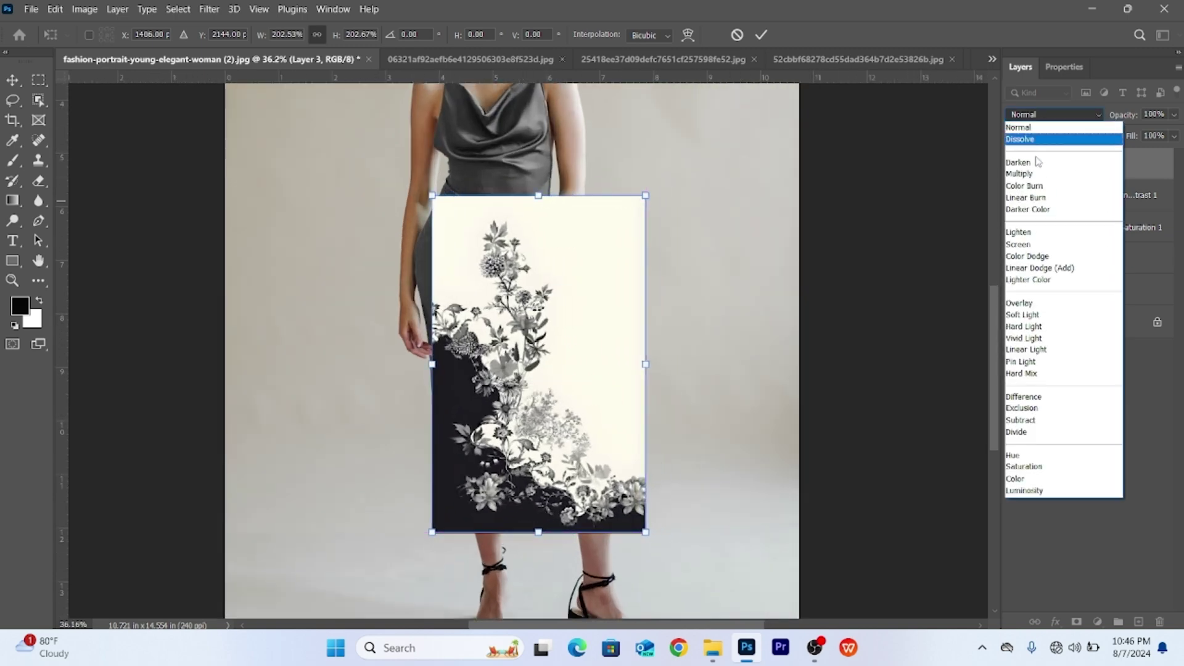
left_click(1027, 163)
scroll(531, 409, "up", 2)
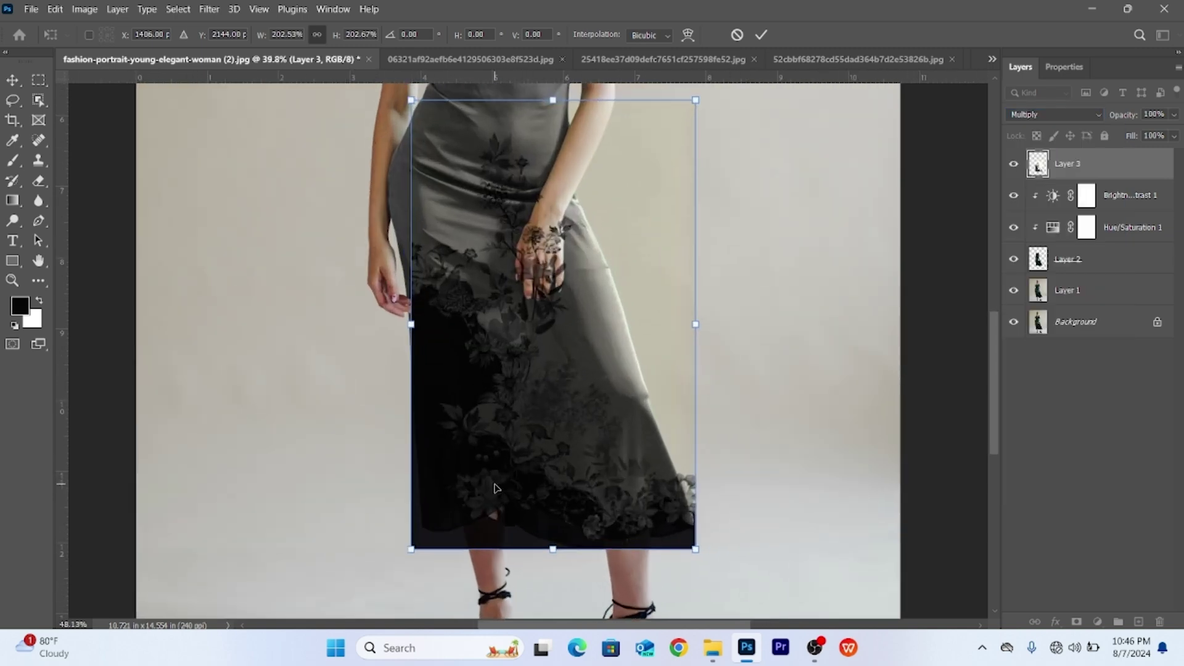
mouse_move(500, 486)
left_mouse_down()
mouse_move(456, 497)
mouse_move(452, 487)
left_mouse_up()
scroll(451, 487, "down", 2)
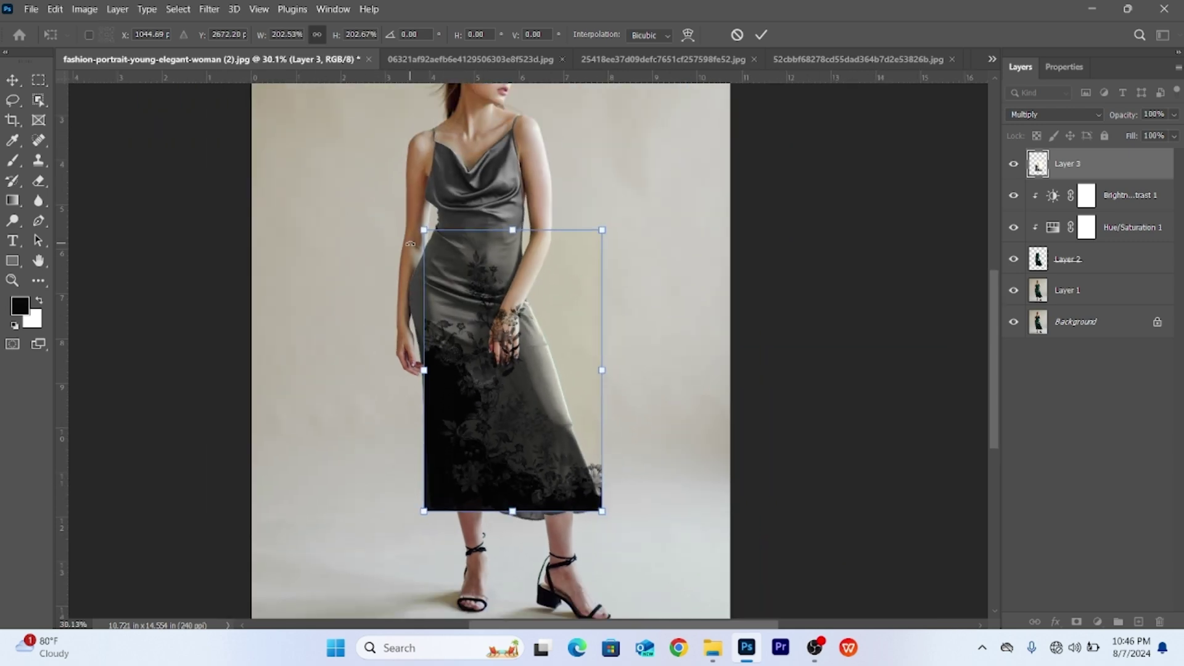
mouse_move(410, 243)
left_mouse_down()
mouse_move(491, 236)
mouse_move(539, 206)
left_mouse_up()
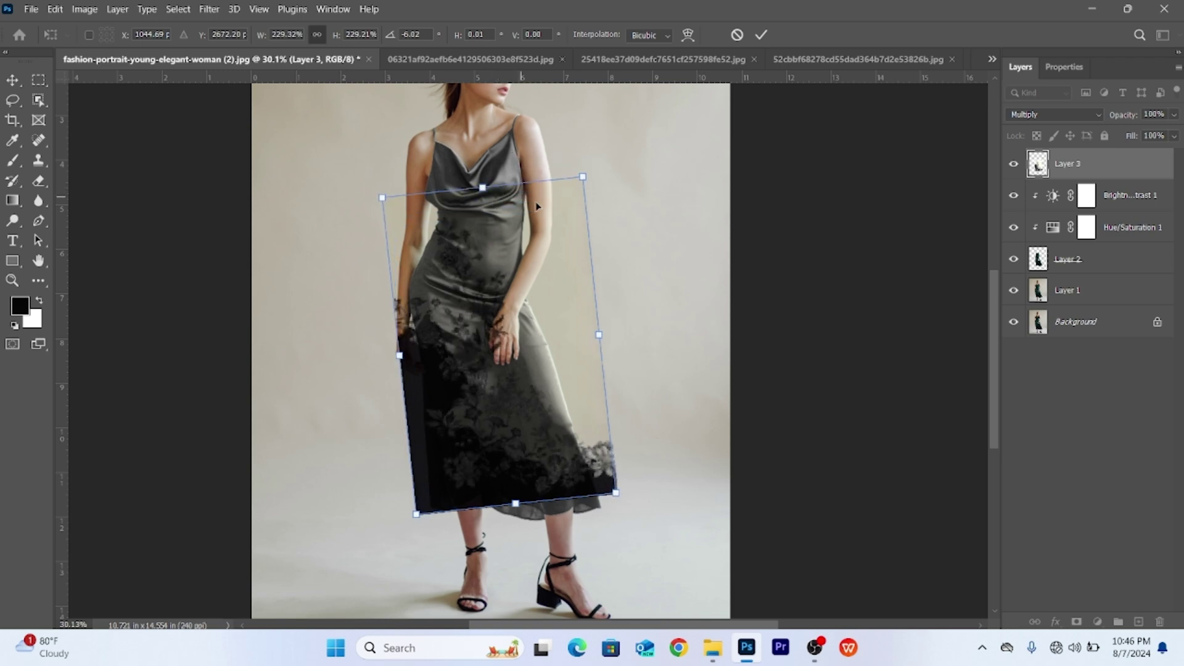
left_click_drag(651, 231, 668, 242)
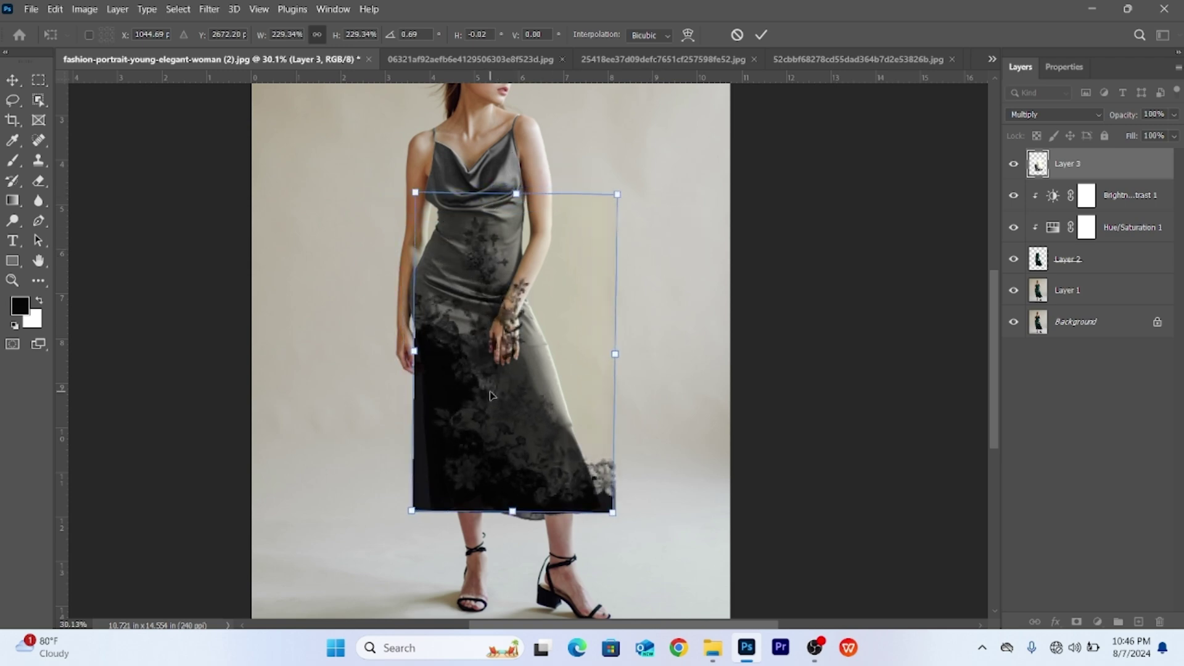
scroll(490, 392, "up", 1)
left_click_drag(492, 392, 502, 389)
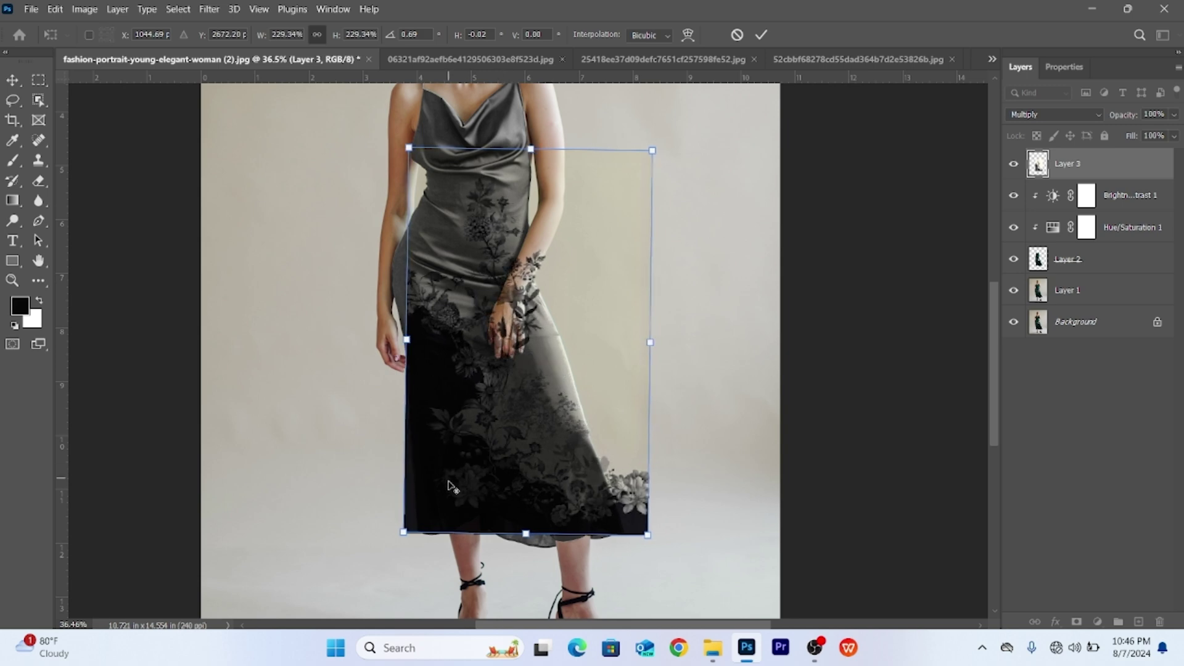
- Warp the print's left side, middle, hem and right corners to fit the dress, then commit
right_click(433, 250)
left_click(459, 350)
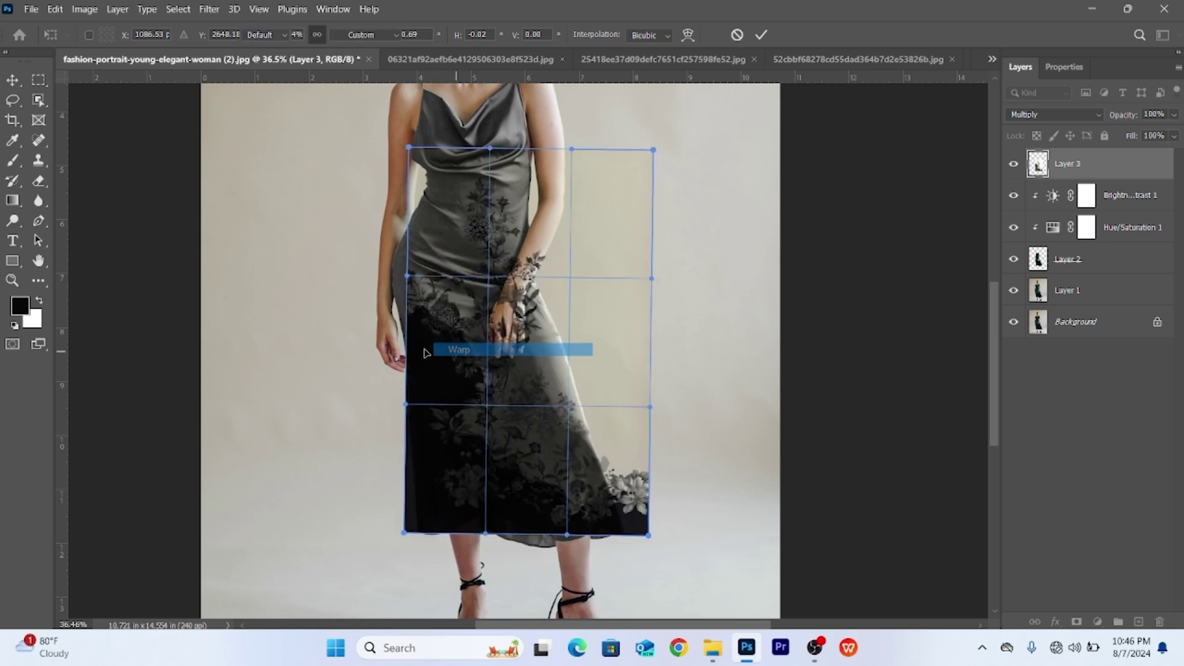
left_click_drag(407, 344, 396, 337)
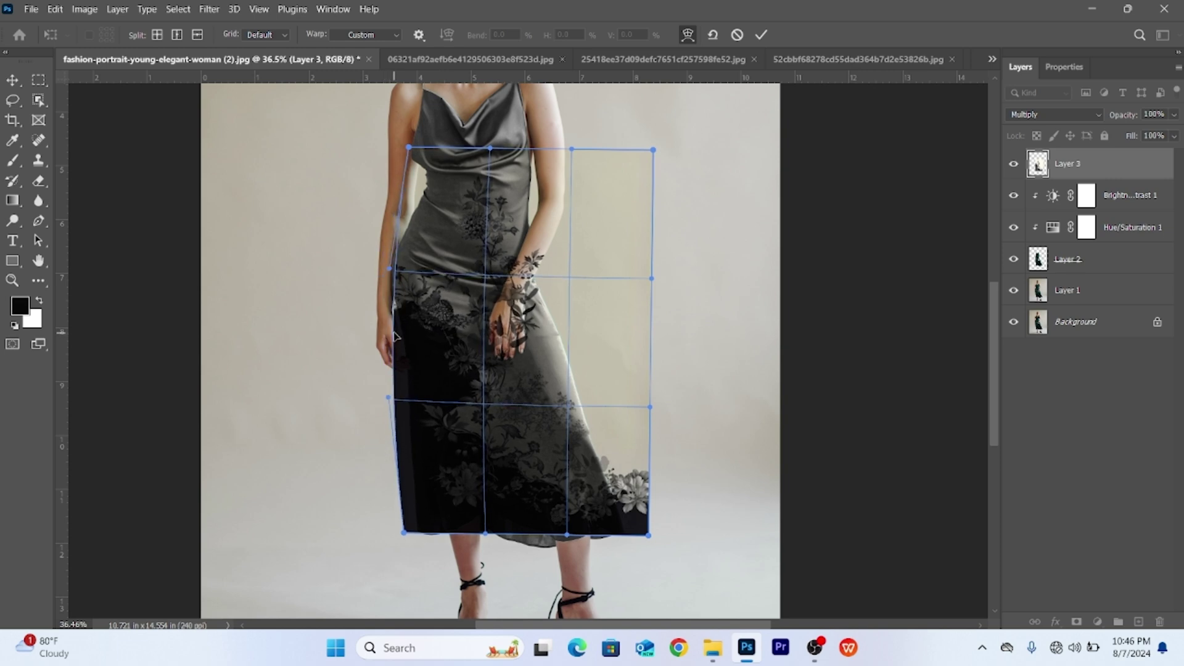
left_click_drag(396, 268, 382, 241)
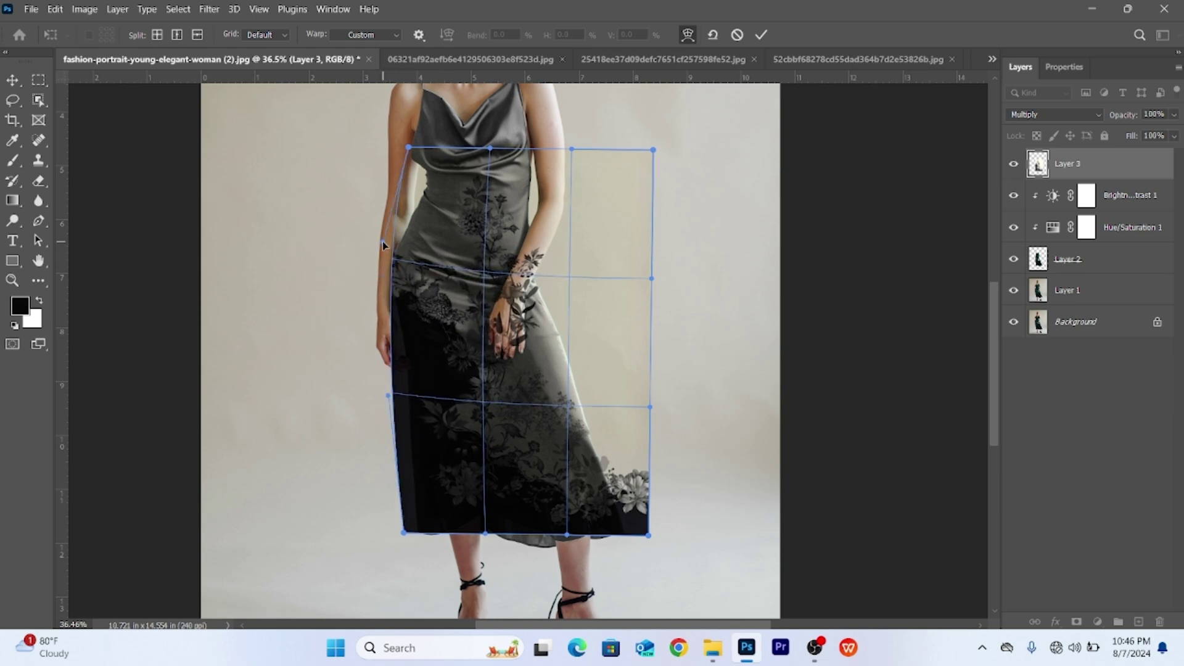
left_click_drag(565, 275, 554, 281)
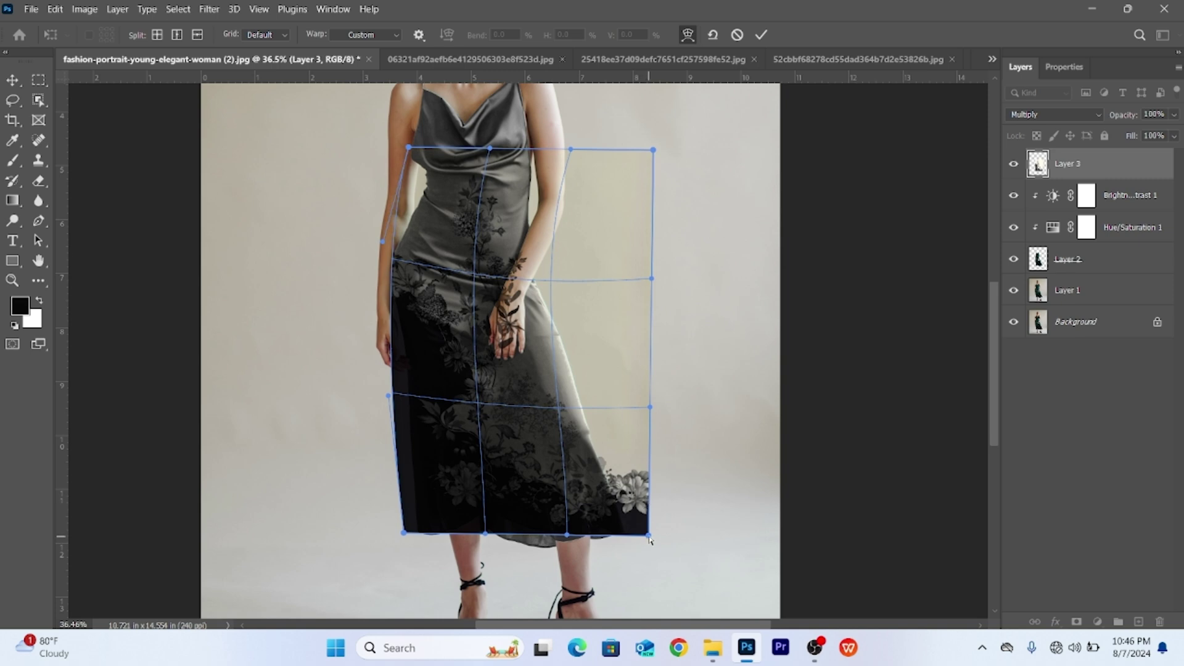
left_click_drag(566, 536, 557, 565)
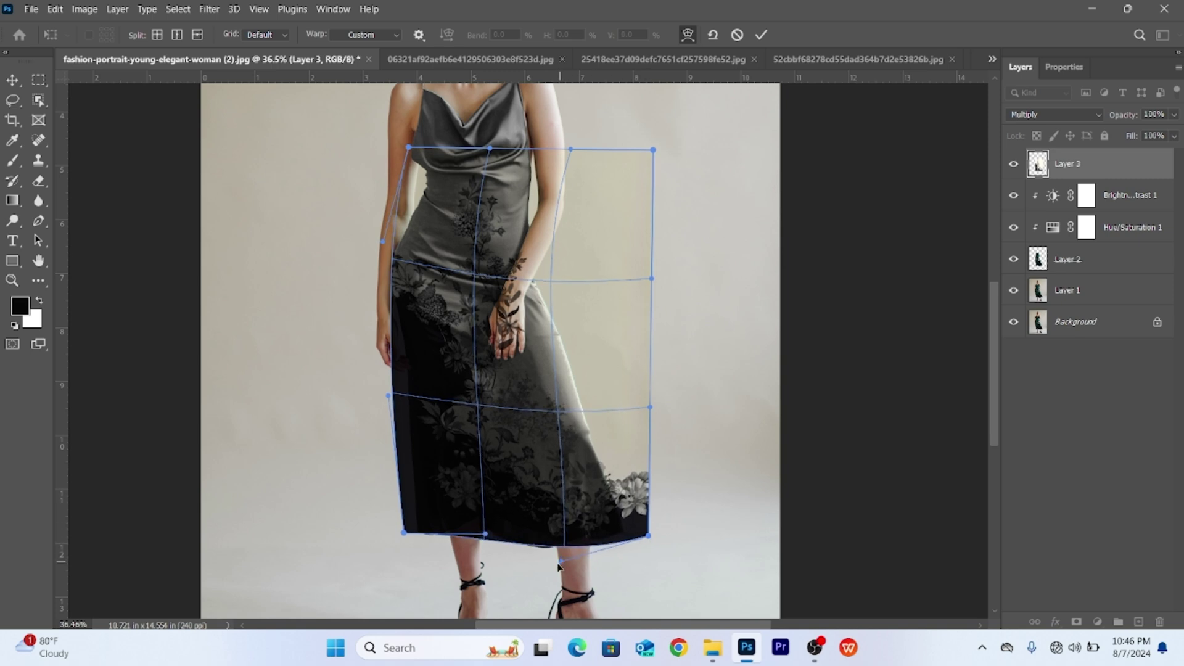
left_click_drag(647, 537, 625, 536)
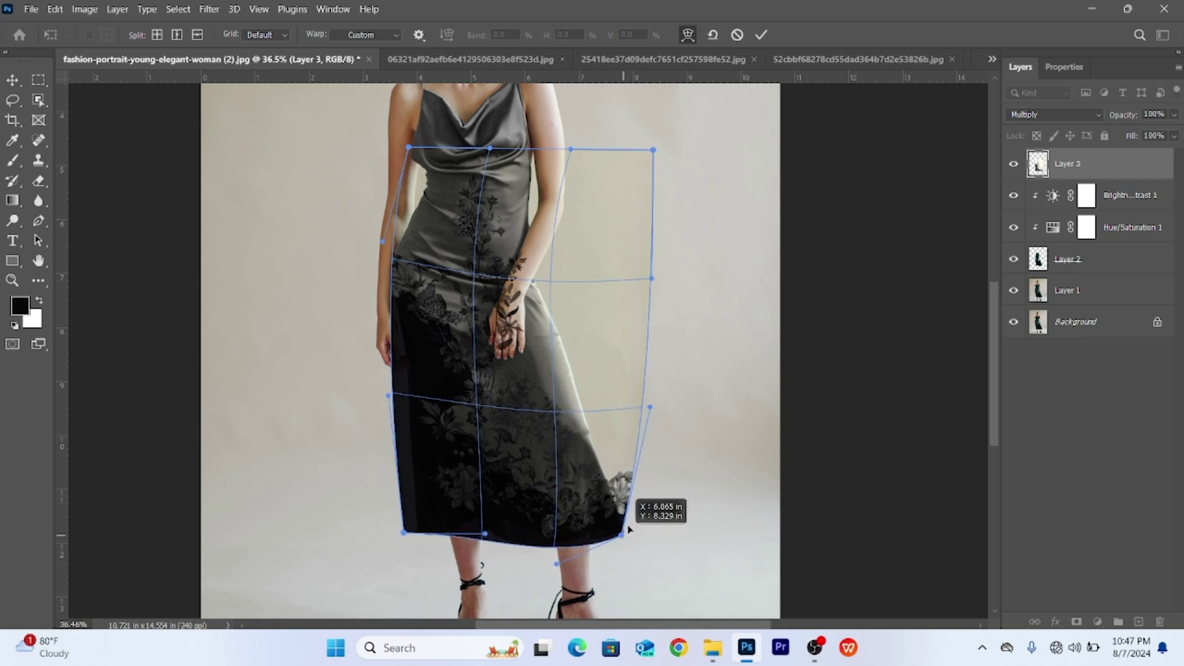
left_click_drag(649, 407, 597, 393)
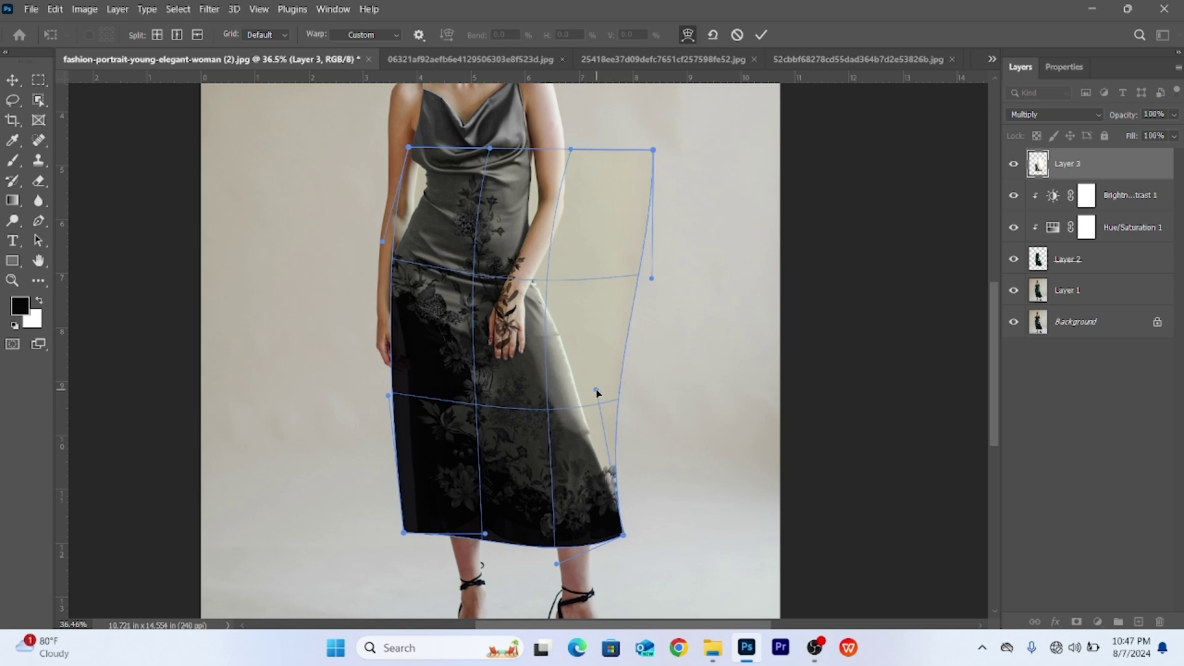
left_click_drag(650, 279, 593, 275)
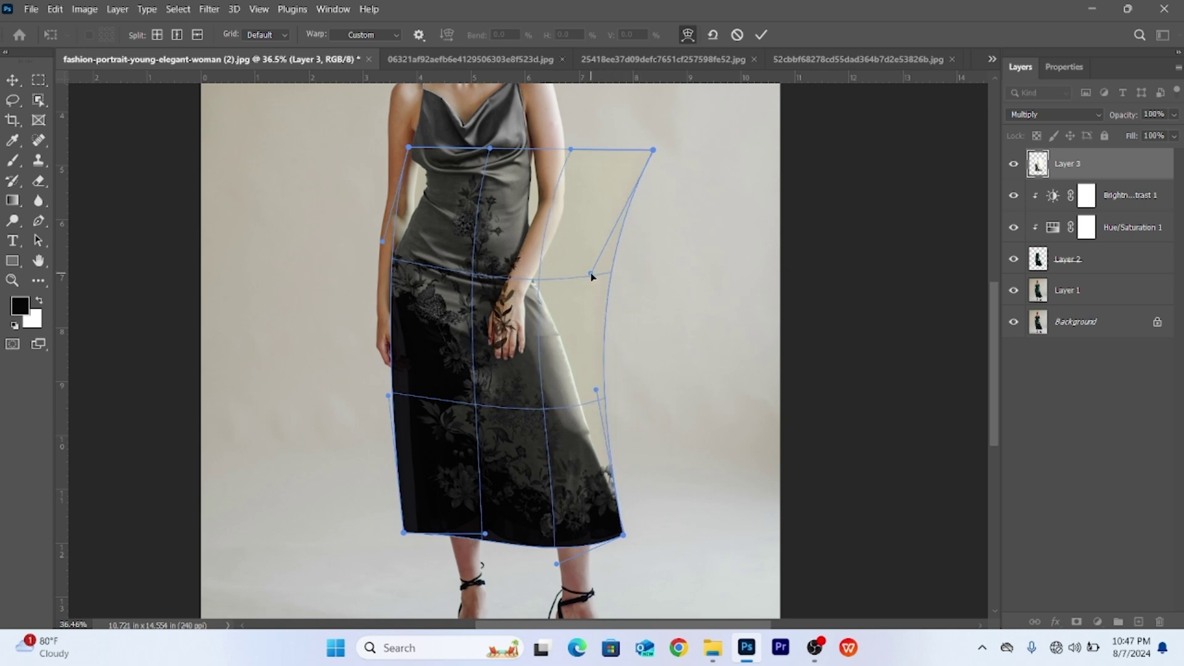
key("Return")
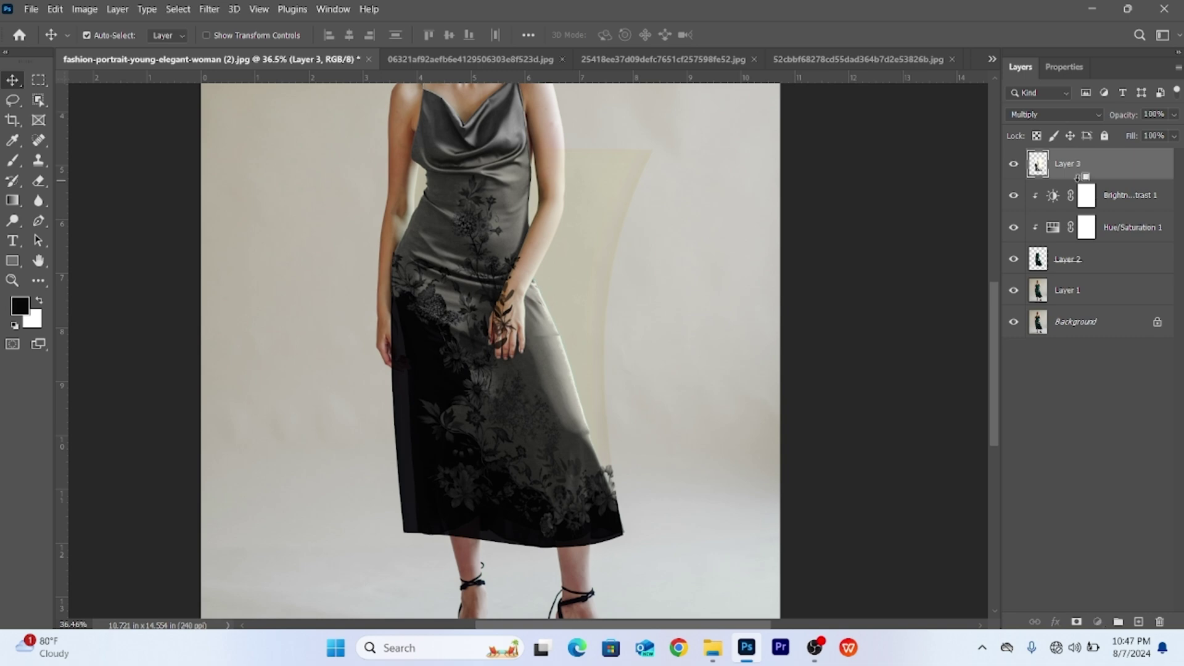
- Clip the floral Layer 3 to the dress layer, keeping Multiply blending
key("ctrl+alt+g")
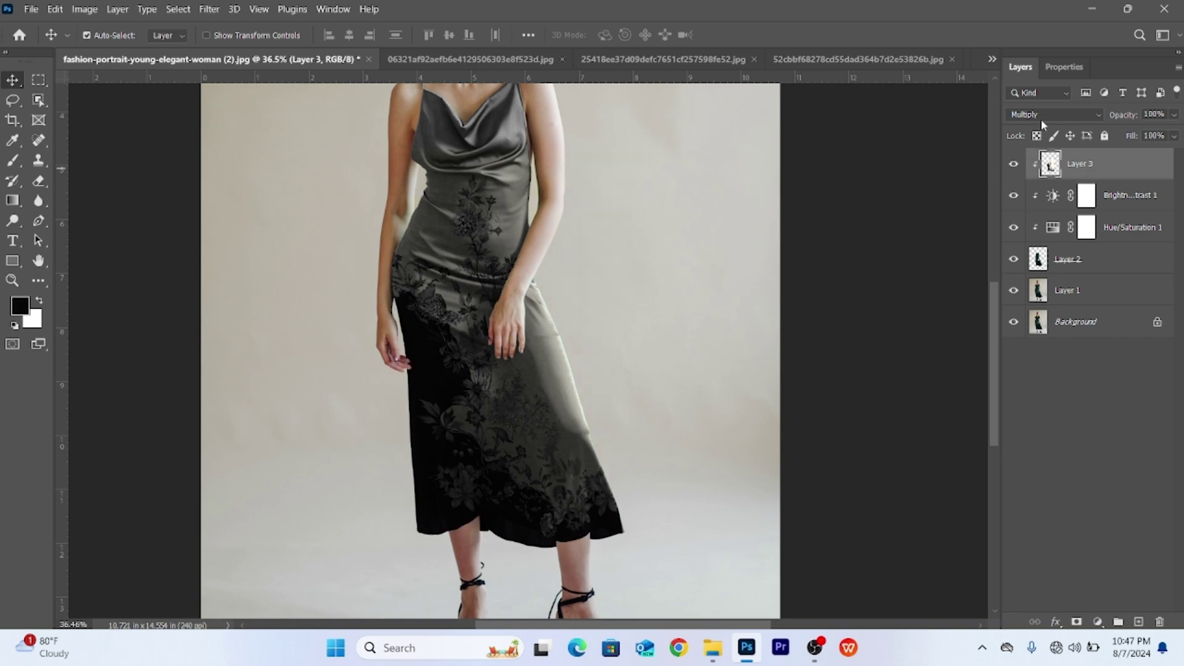
left_click(1040, 116)
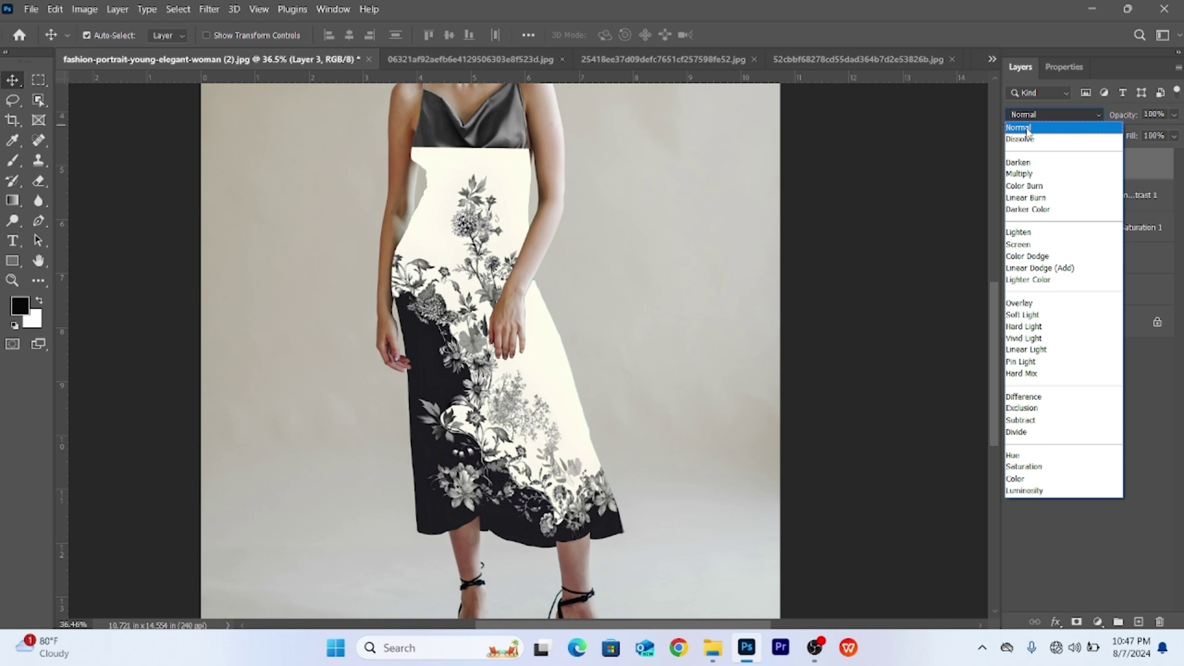
left_click(1020, 174)
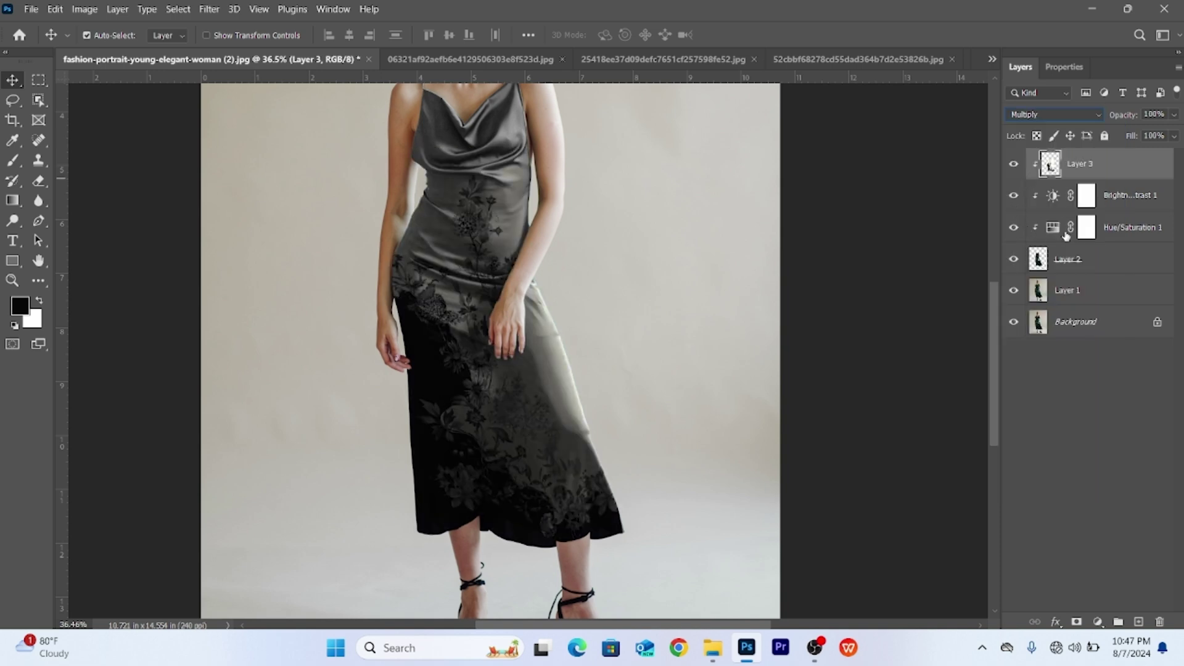
- Toggle the Hue/Saturation and Brightness/Contrast adjustments to compare against the original green
left_click(1087, 228)
left_click(1013, 228)
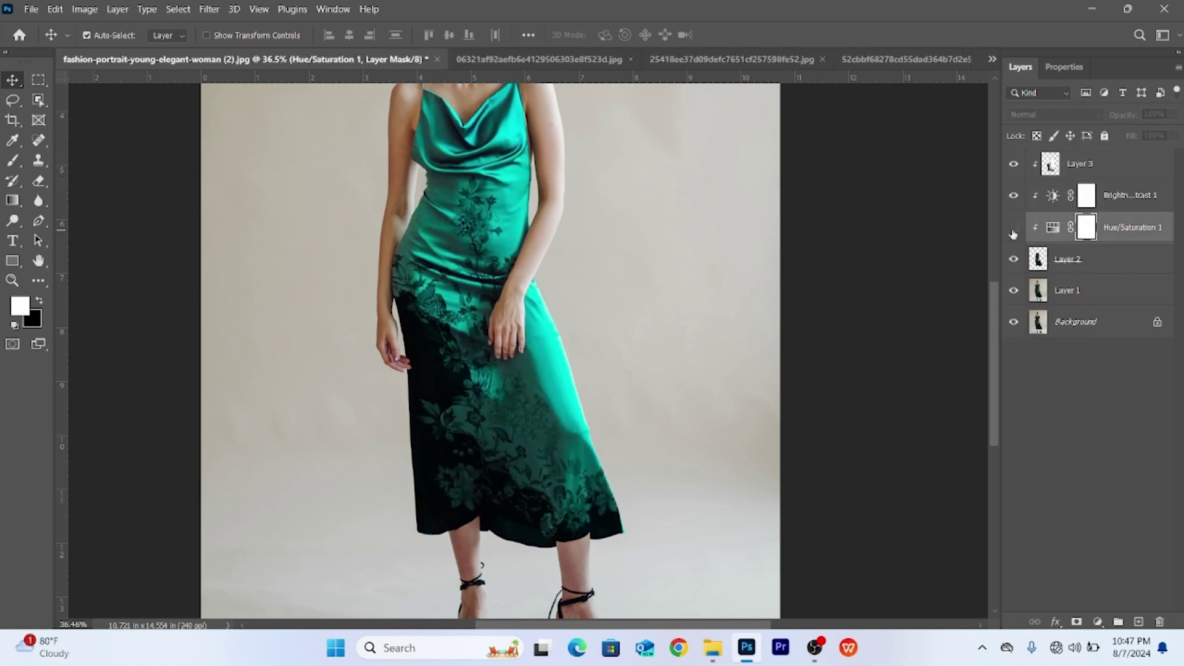
scroll(706, 395, "down", 5)
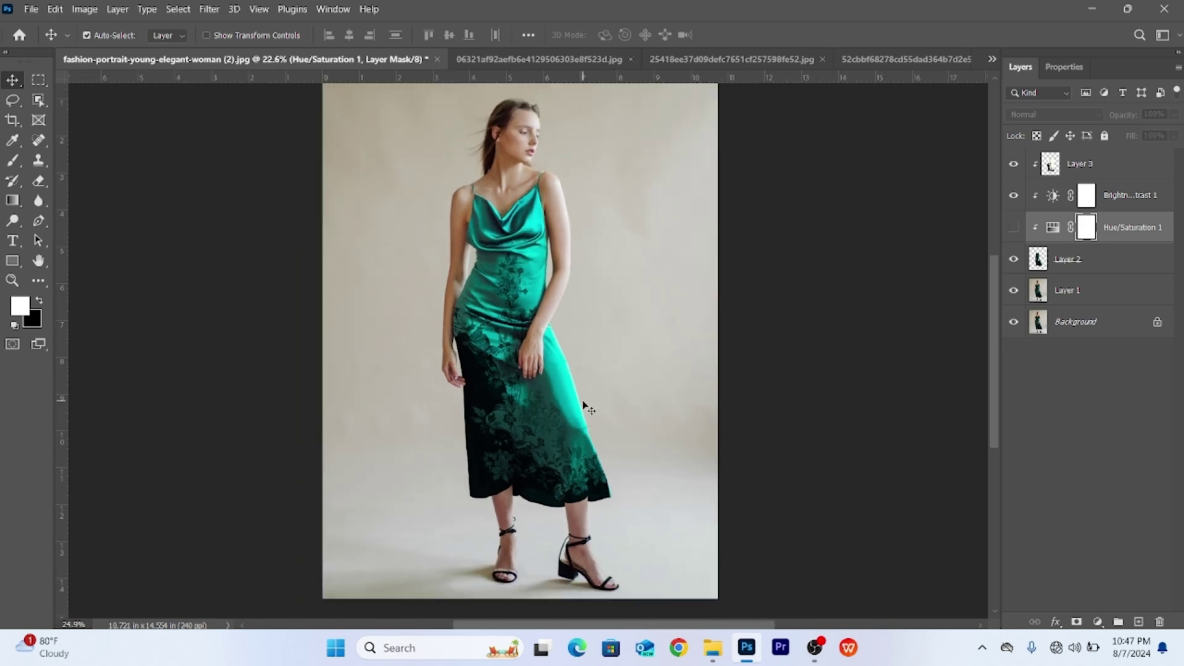
scroll(592, 417, "up", 3)
scroll(565, 434, "up", 2)
scroll(617, 401, "down", 1)
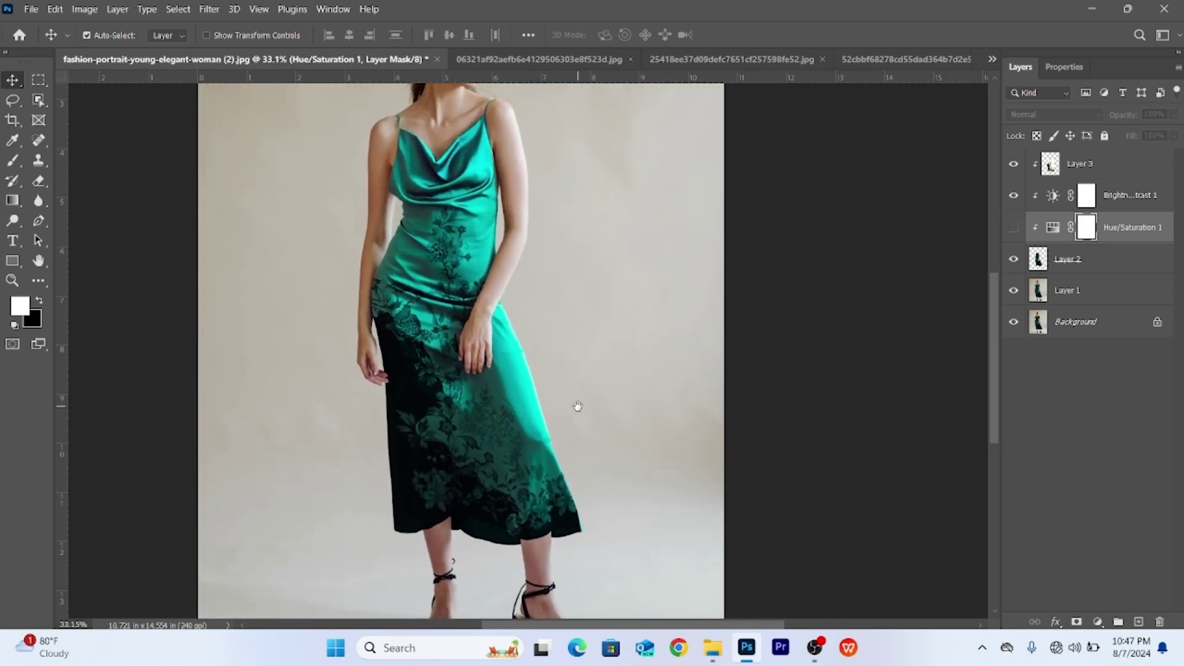
scroll(592, 408, "down", 2)
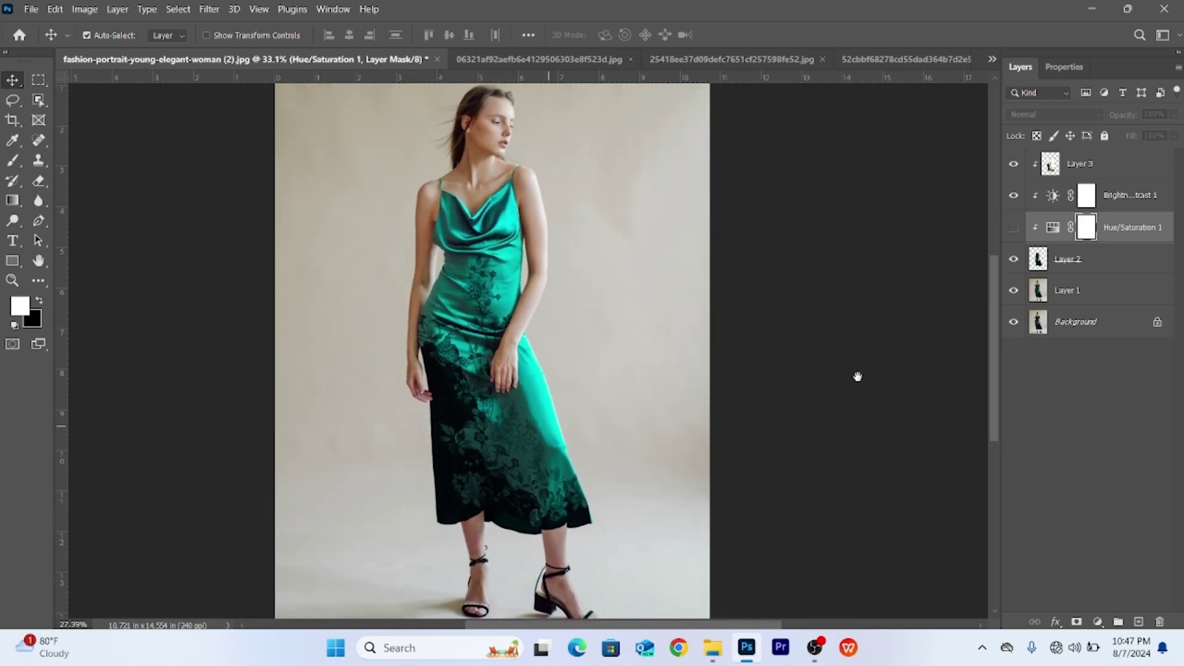
left_click(1014, 226)
left_click(1014, 195)
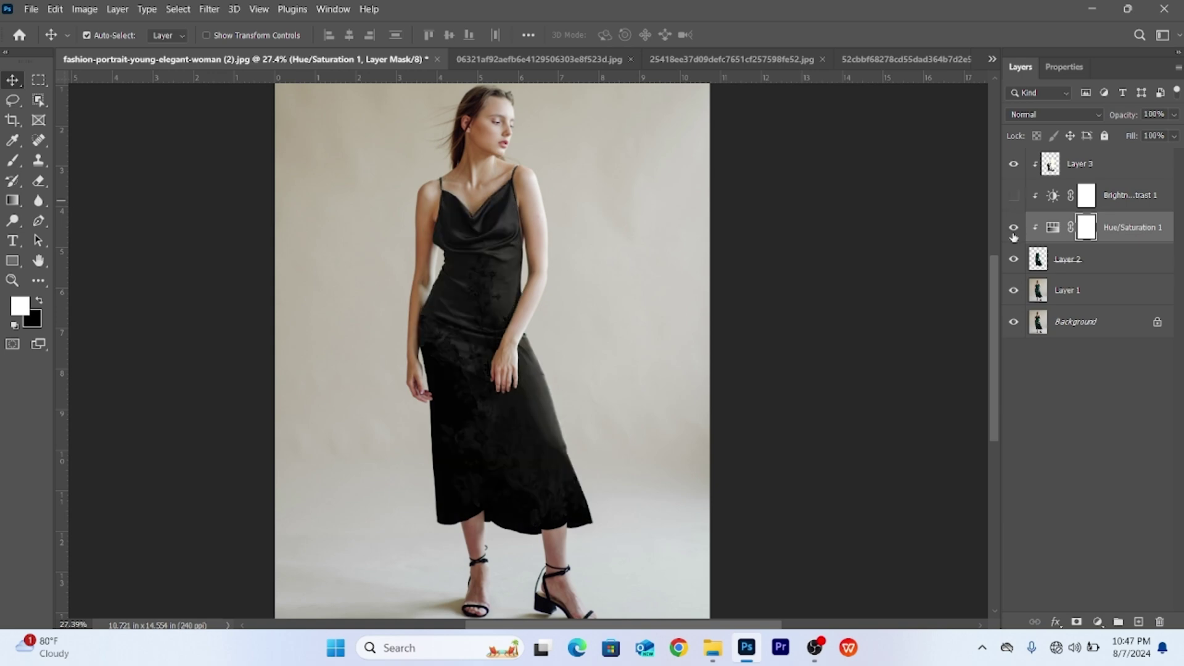
left_click(1014, 227)
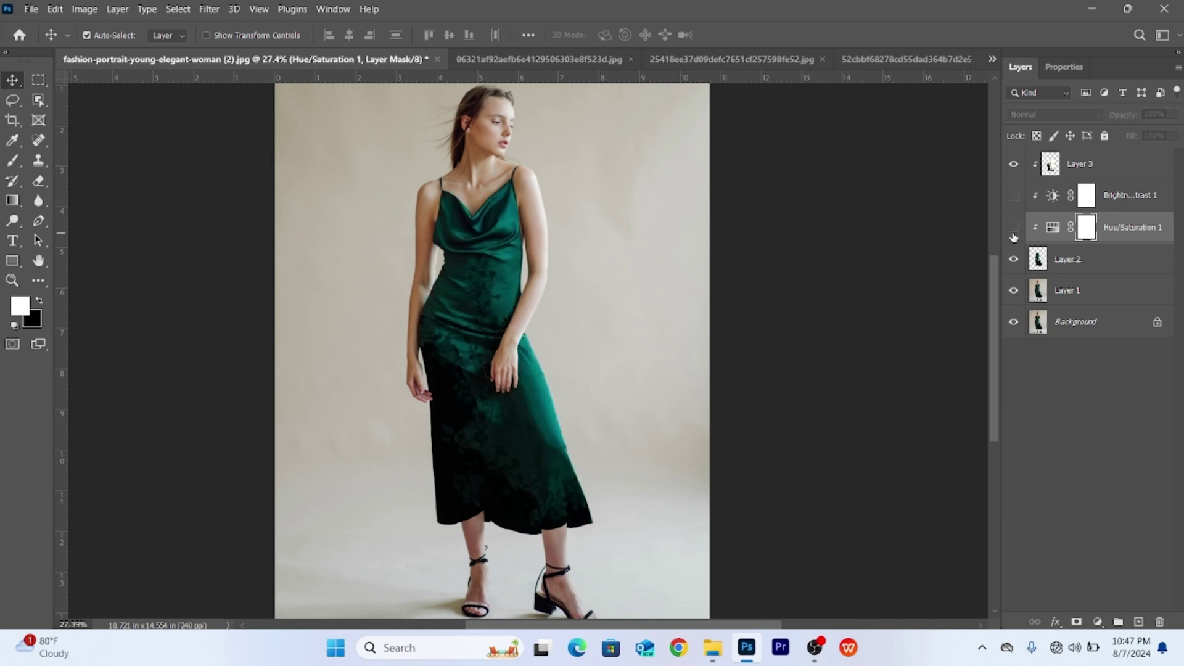
left_click(1014, 194)
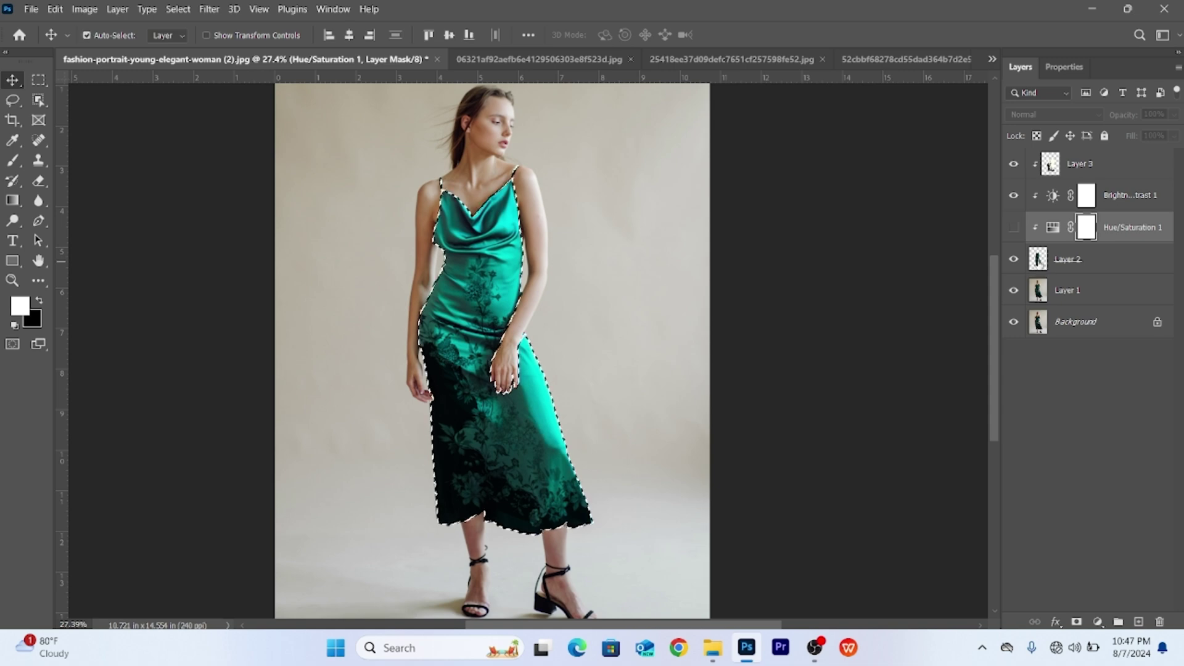
- Re-enable Hue/Saturation 1 and set Hue -28, Saturation -100, Lightness +22
left_click(1084, 265)
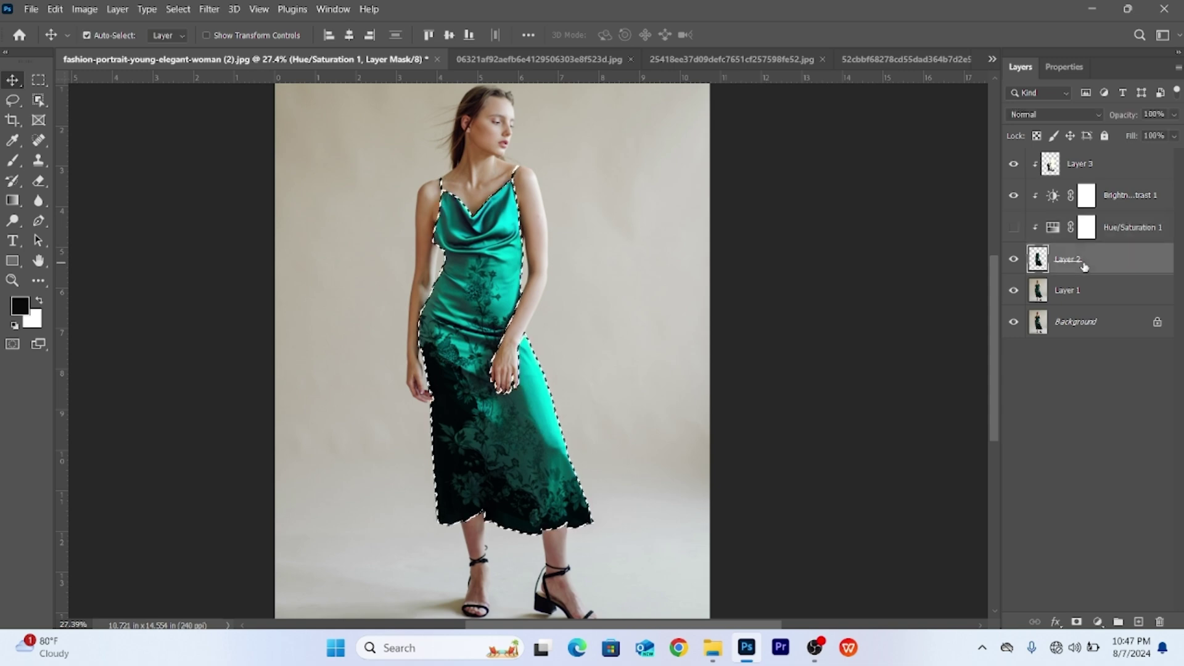
left_click(1014, 226)
left_click(1056, 228)
double_click(1054, 228)
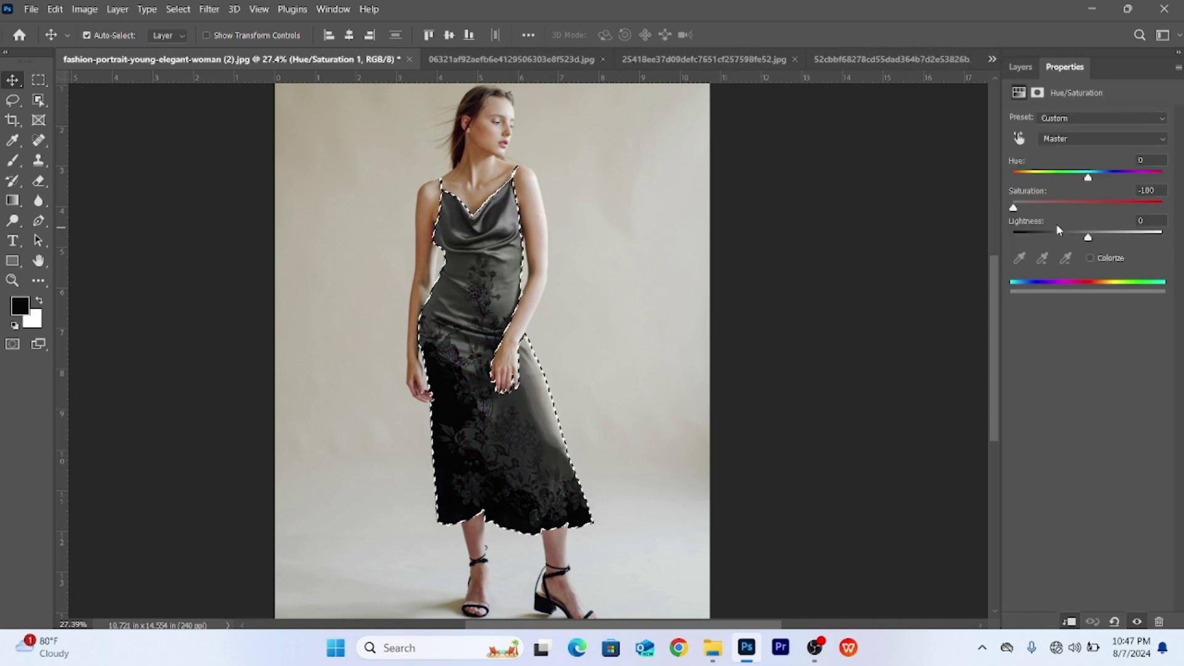
mouse_move(1015, 207)
left_mouse_down()
mouse_move(1074, 208)
mouse_move(1090, 177)
mouse_move(1120, 177)
mouse_move(1025, 177)
mouse_move(1069, 177)
mouse_move(1055, 208)
mouse_move(1115, 237)
left_mouse_up()
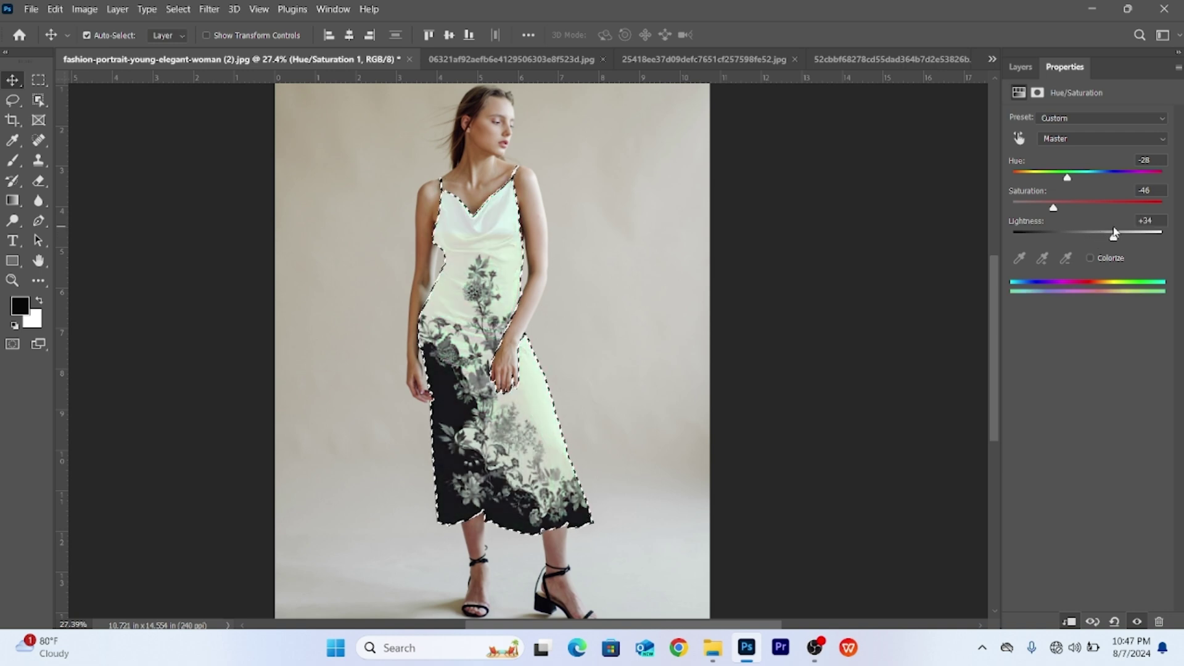
left_click_drag(1052, 207, 1003, 211)
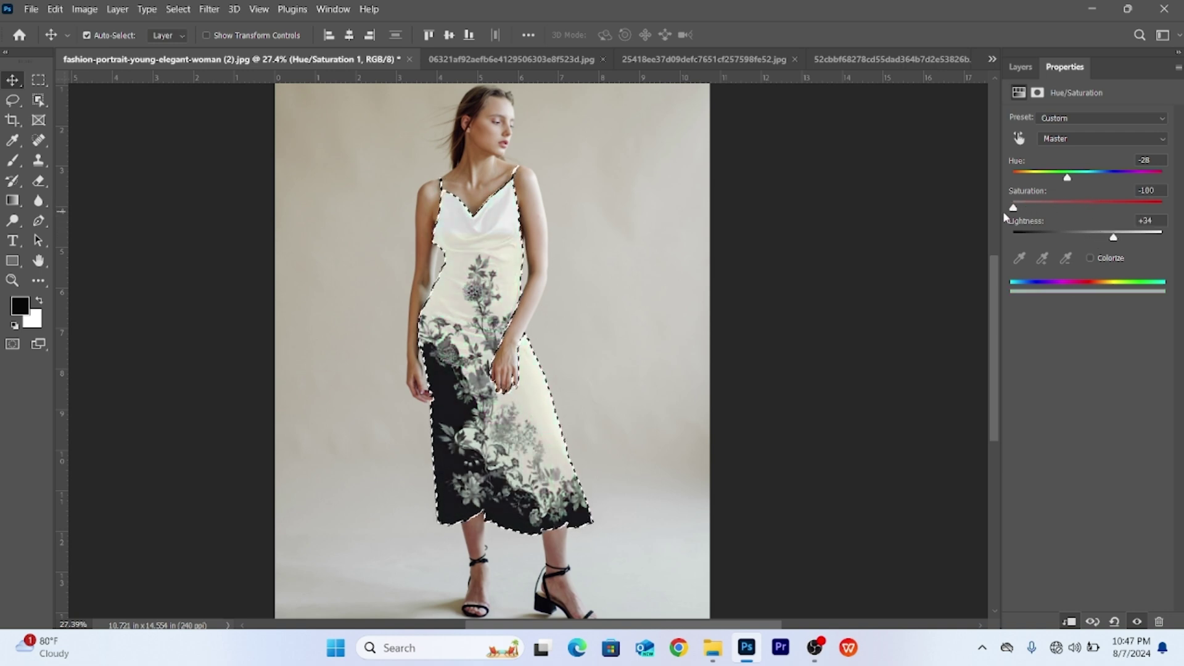
left_click_drag(1114, 236, 1117, 236)
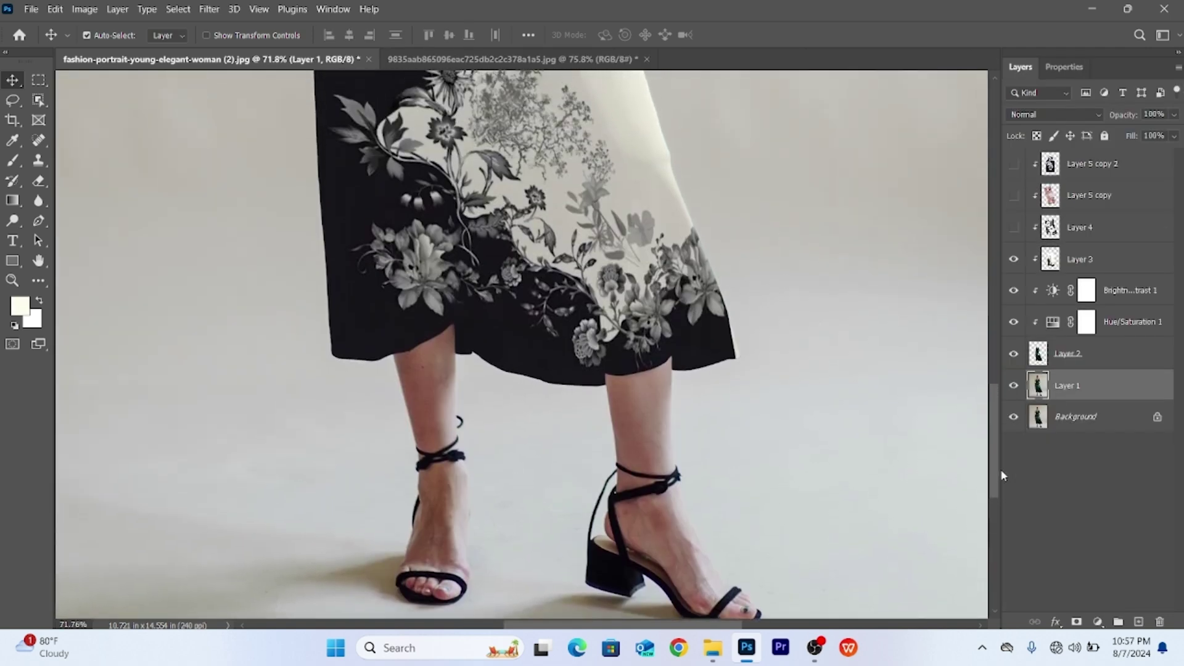
left_click_drag(1000, 437, 1026, 269)
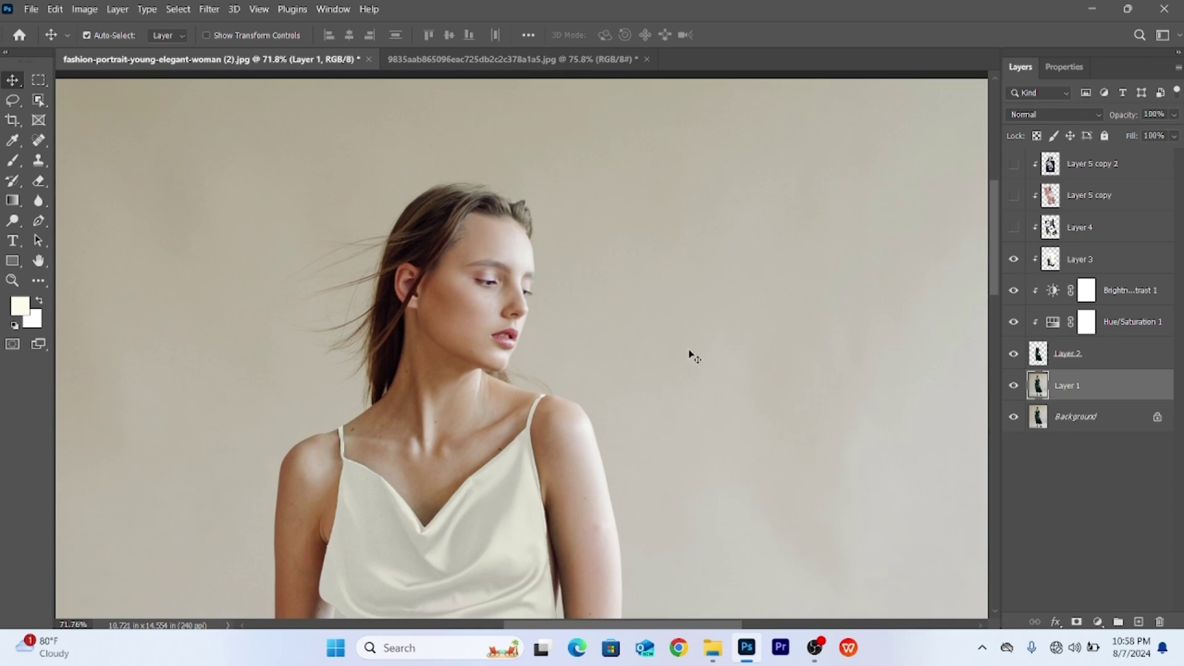
scroll(691, 354, "down", 3)
scroll(691, 353, "down", 4)
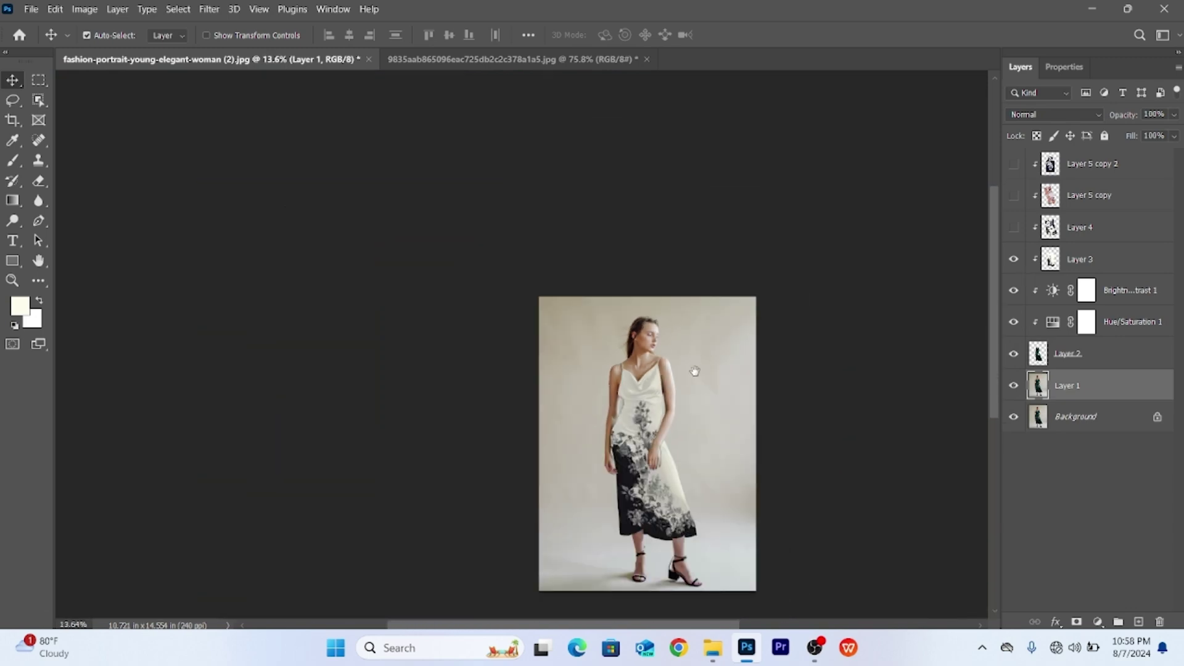
scroll(733, 492, "up", 3)
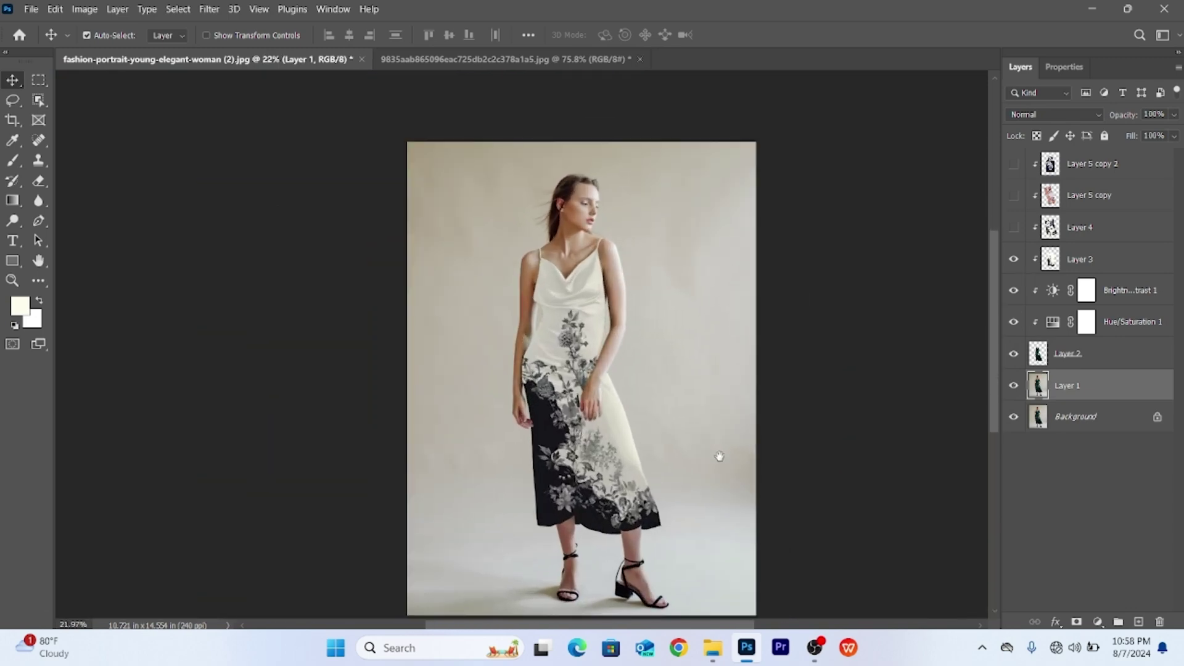
scroll(720, 488, "up", 1)
scroll(719, 487, "up", 1)
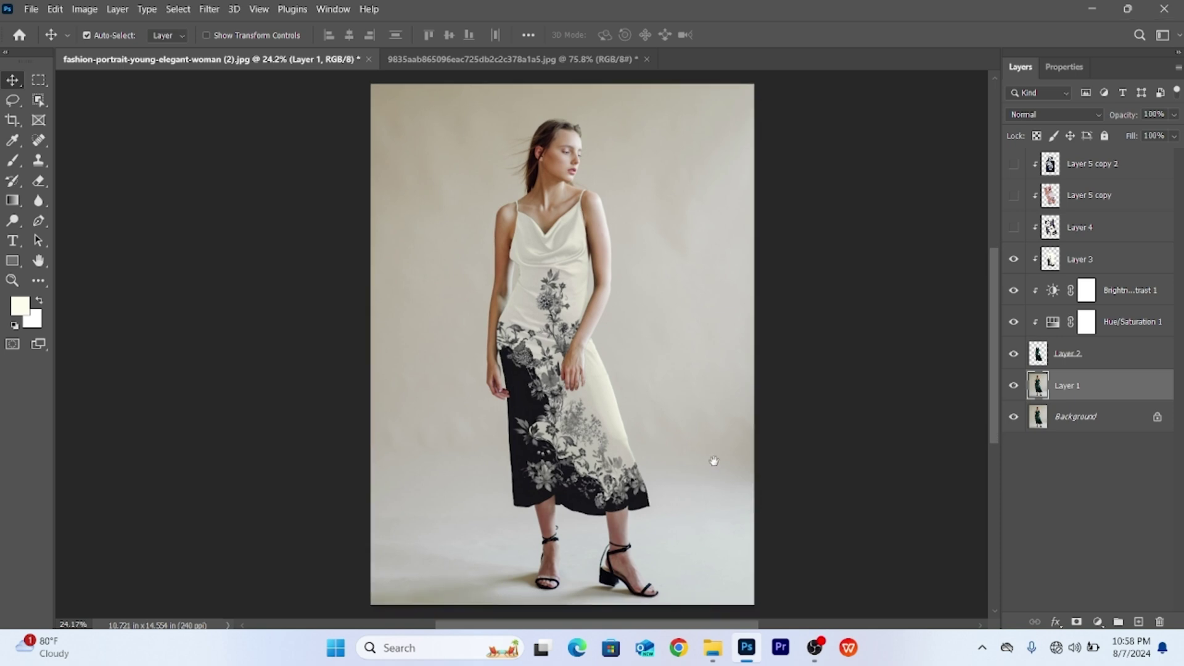